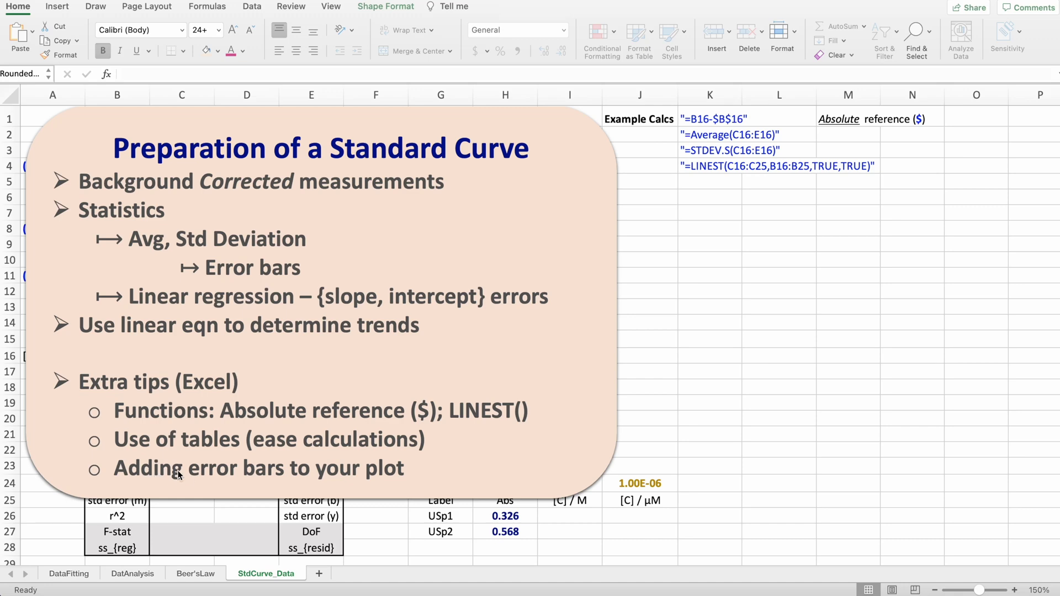
Delete the 'Preparation of a Standard Curve' slide overlay to reveal the Beer's law worksheet
click(578, 334)
key(Delete)
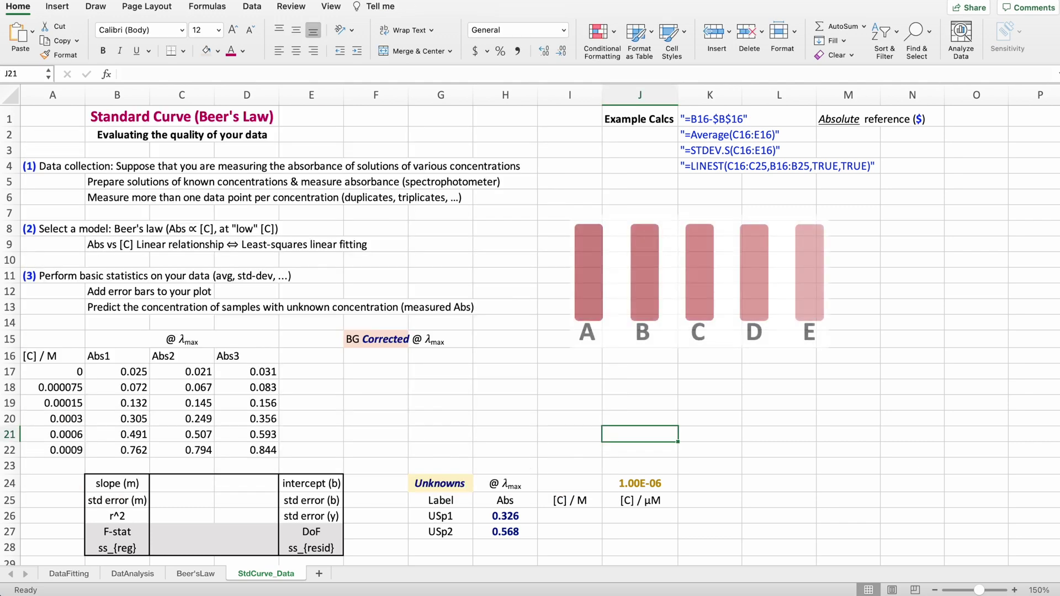
scroll(158, 232, down, 1)
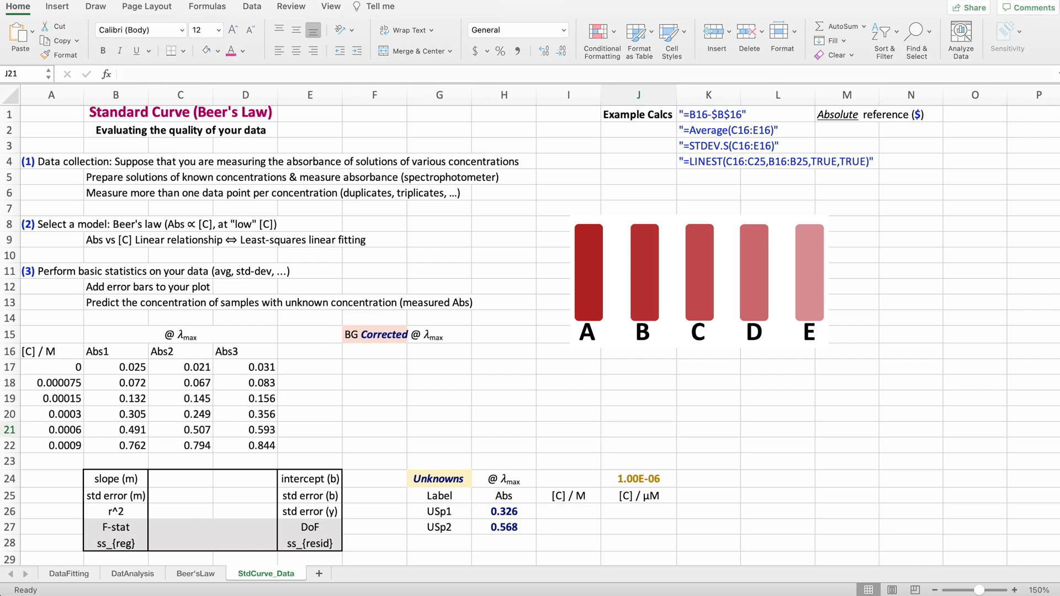
Paste the Abs = ε·b·C equation box at G8 and drag it beside the row 8 model text
click(439, 222)
key(super+v)
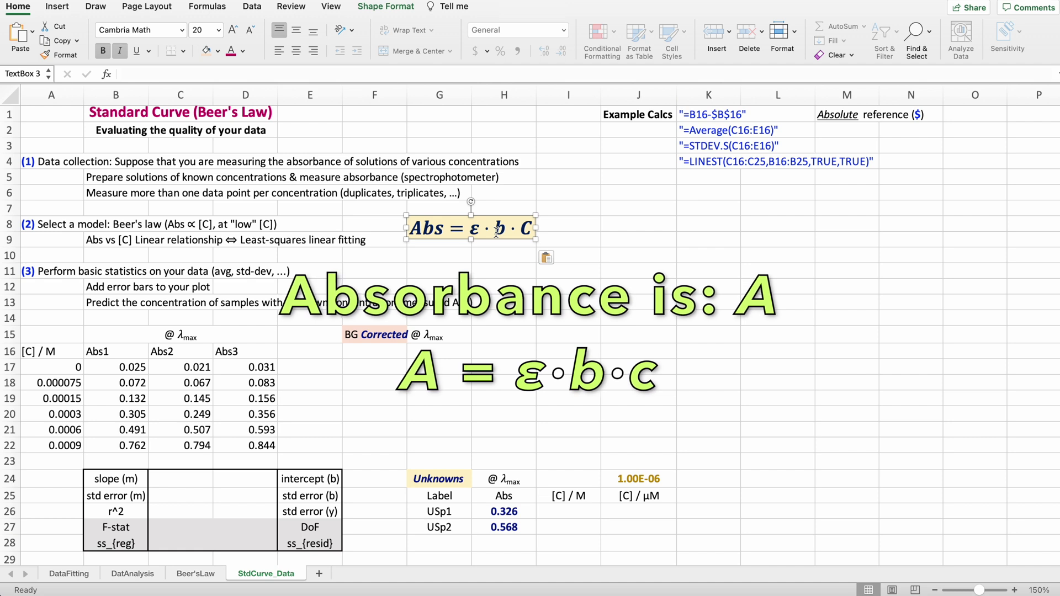
drag(497, 231, 437, 231)
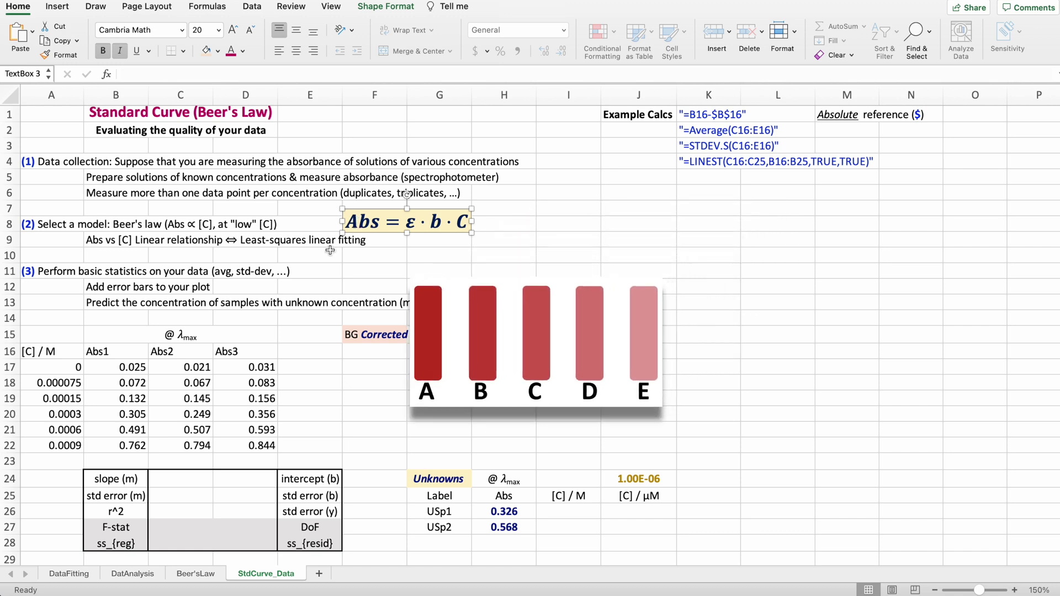
drag(130, 368, 242, 442)
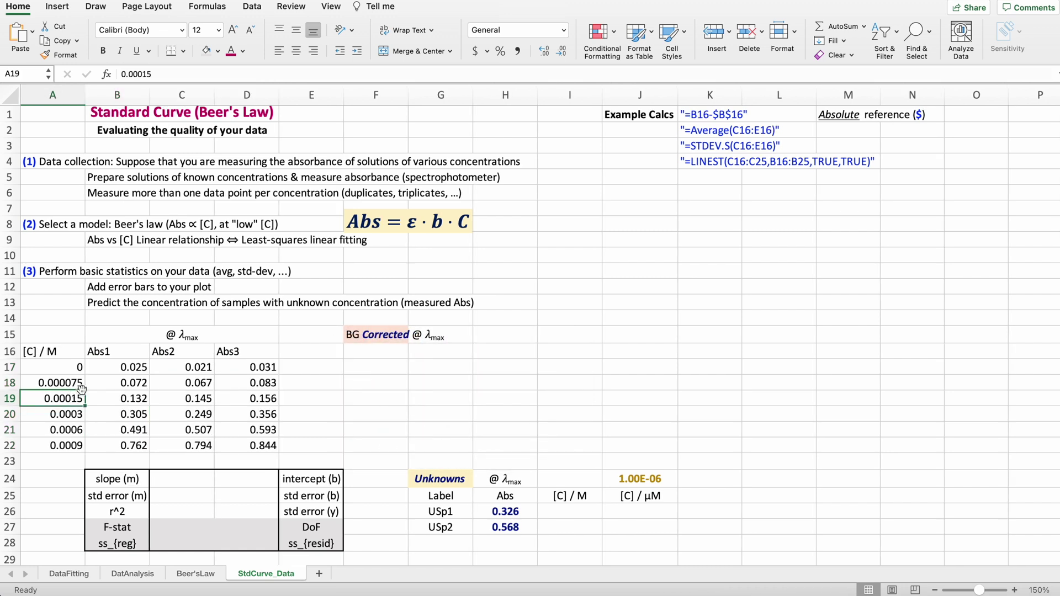
Center A16:D22 horizontally and vertically, then format it as a medium blue table with headers
drag(71, 356, 241, 445)
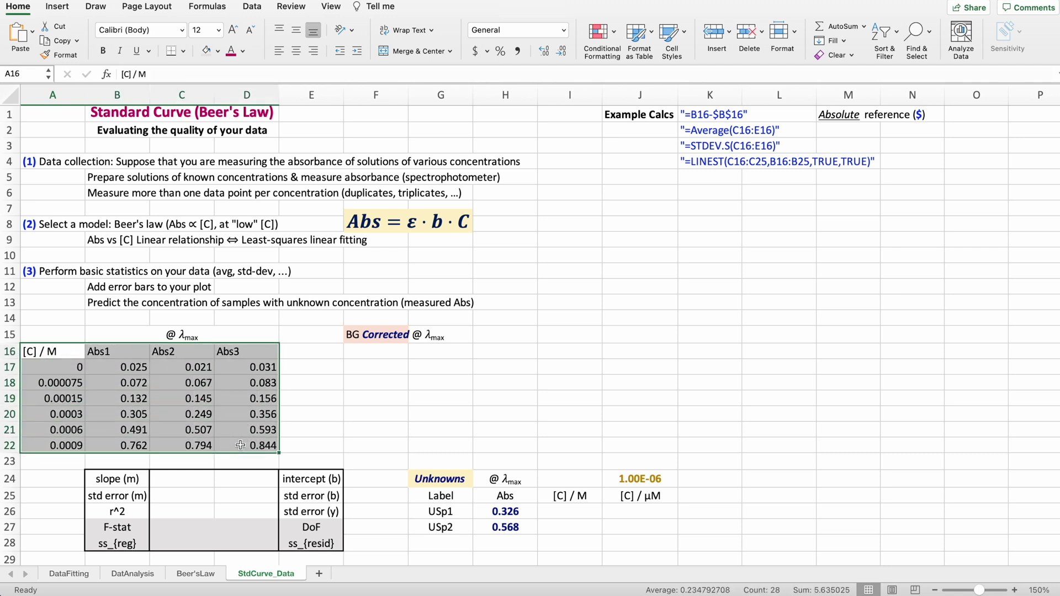
click(296, 51)
click(296, 30)
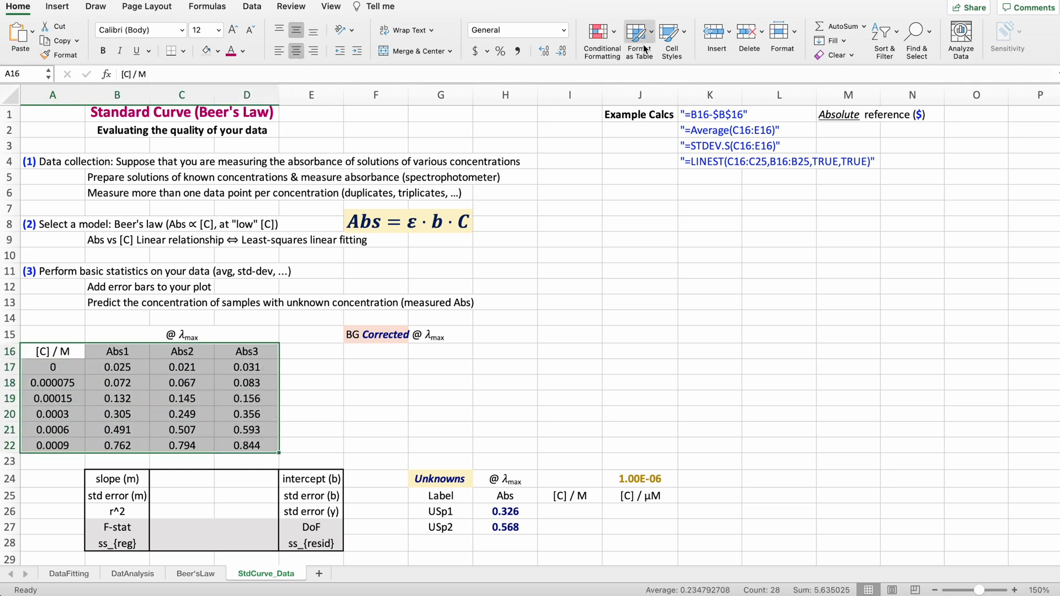
click(648, 32)
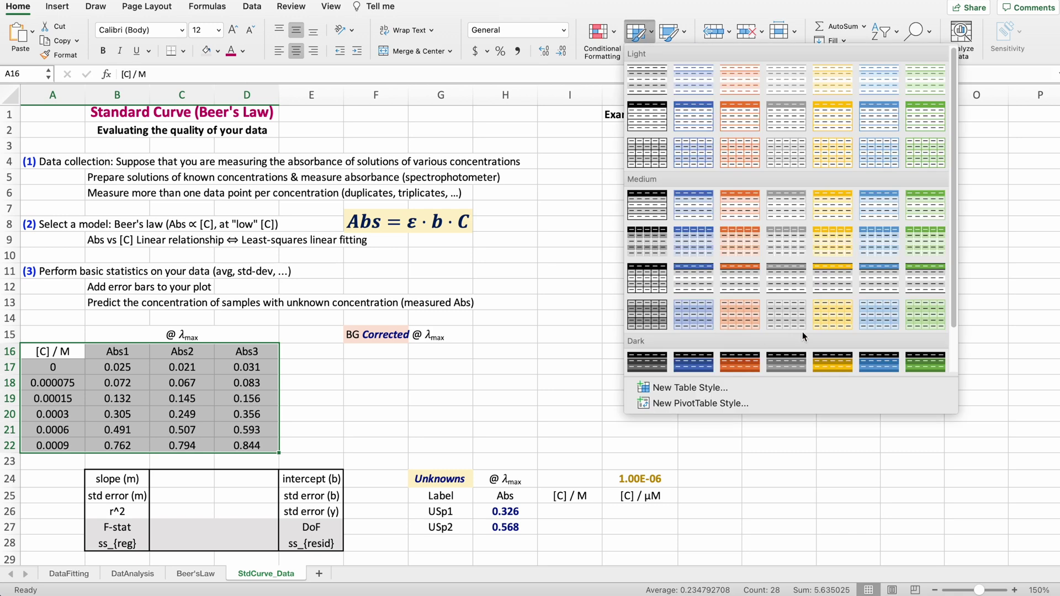
click(895, 280)
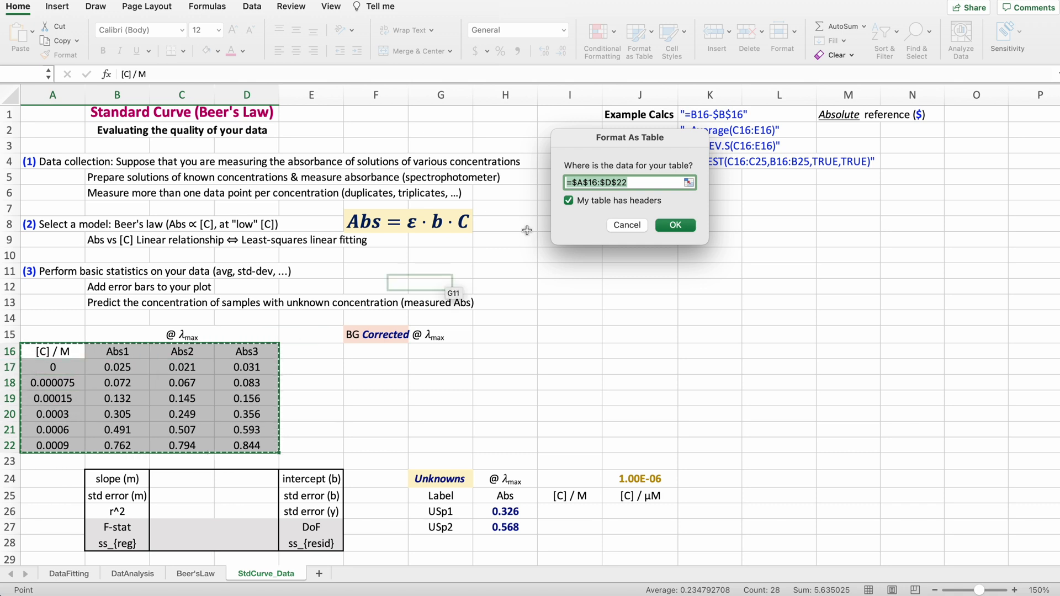
click(670, 227)
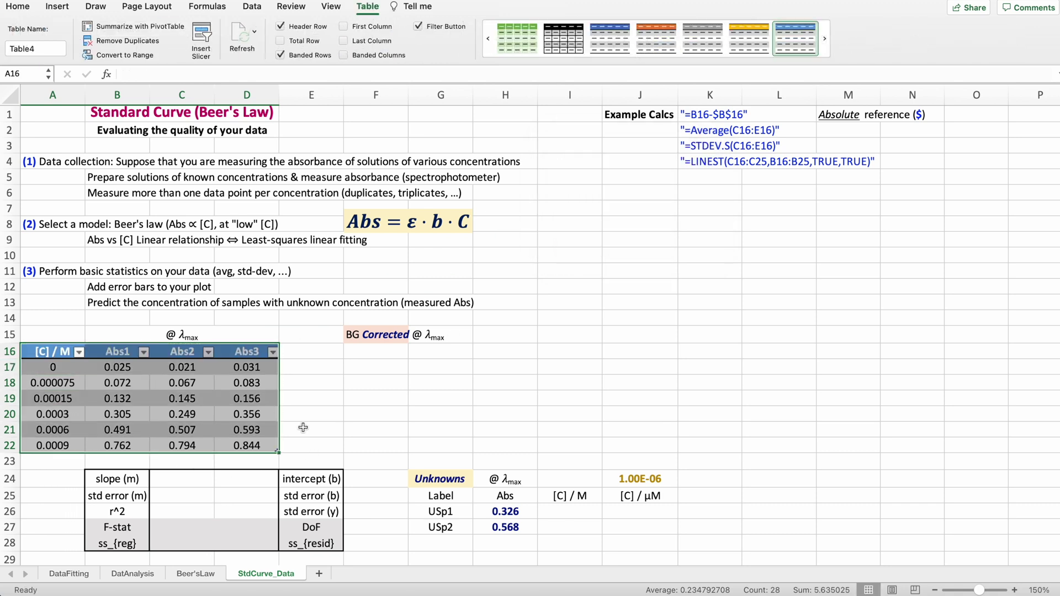
Add the header 'Abs (avg)' in E16, extending the table by a column
click(297, 358)
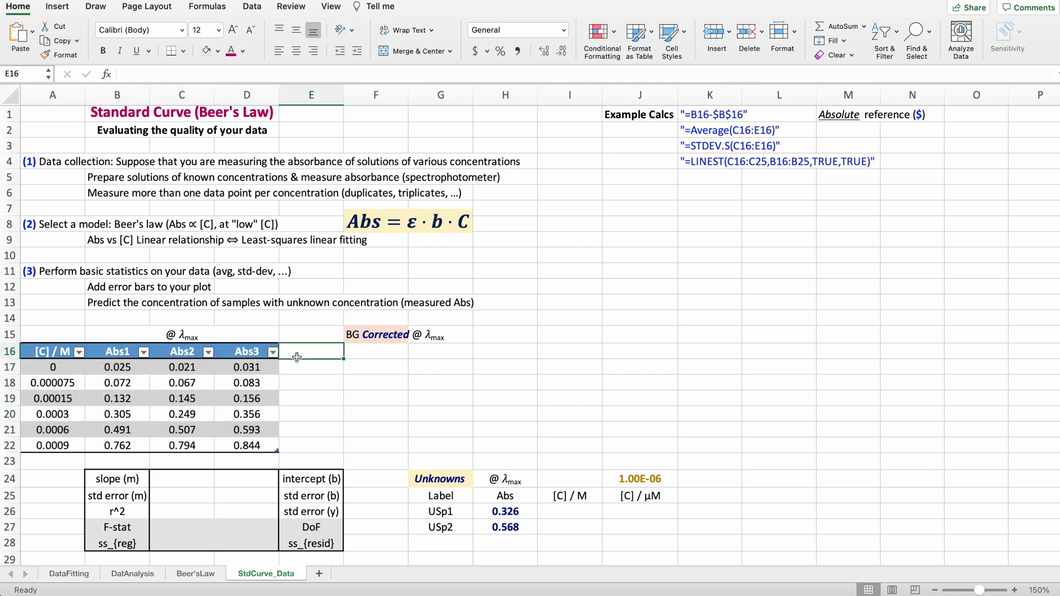
drag(296, 357, 299, 458)
drag(65, 463, 229, 463)
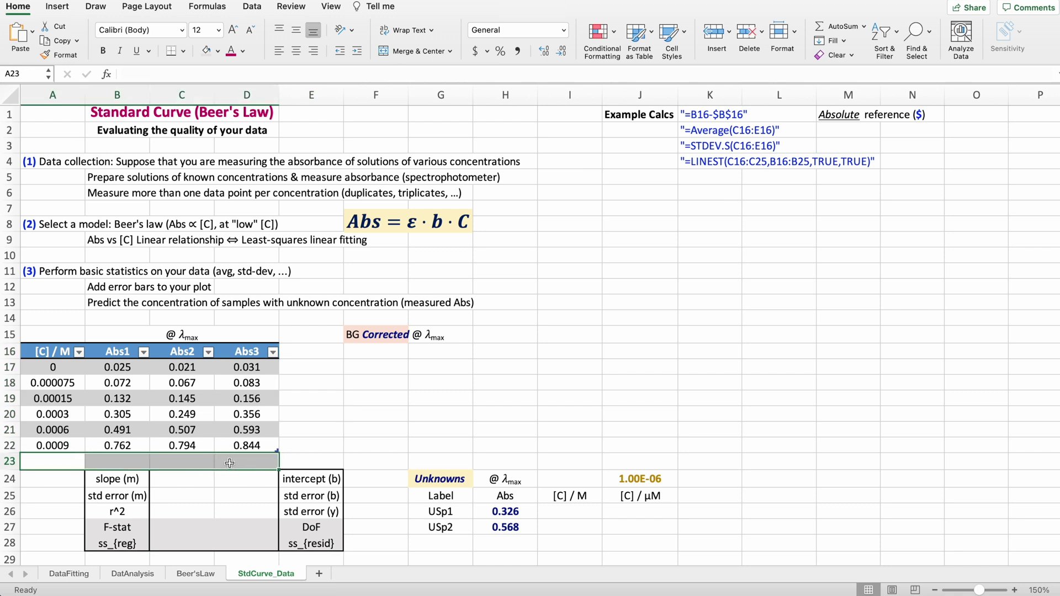
click(309, 354)
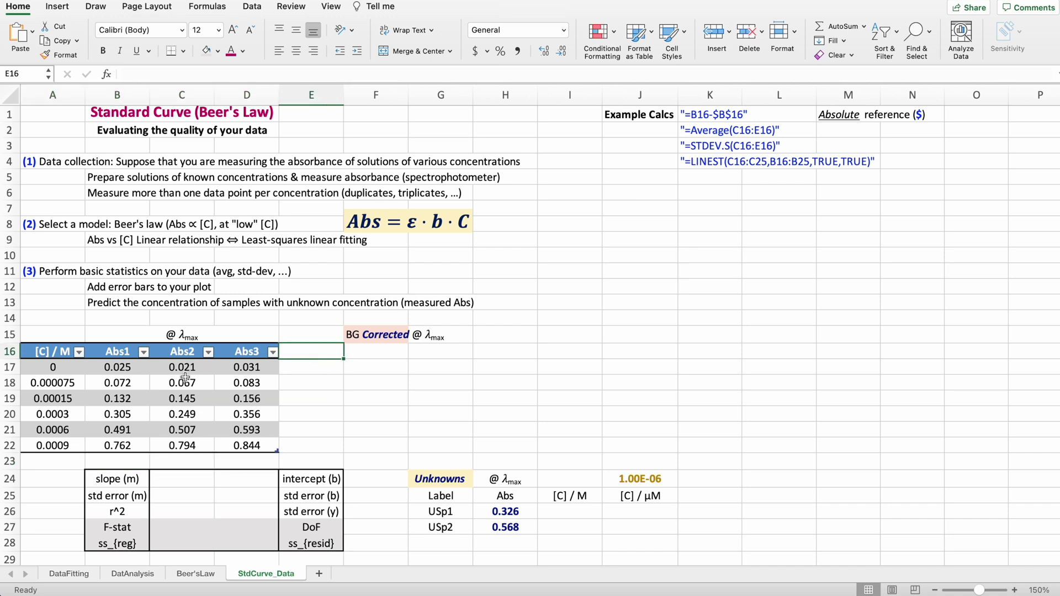
text(Abs *avg))
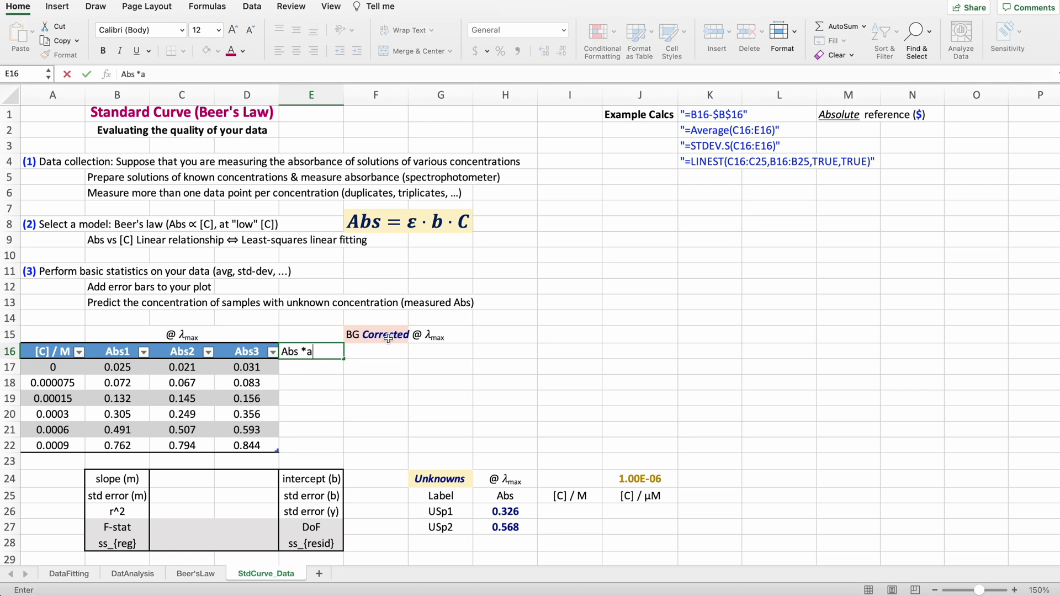
key(BackSpace)
key(BackSpace)
key(BackSpace)
key(BackSpace)
key(BackSpace)
text((avg))
key(Return)
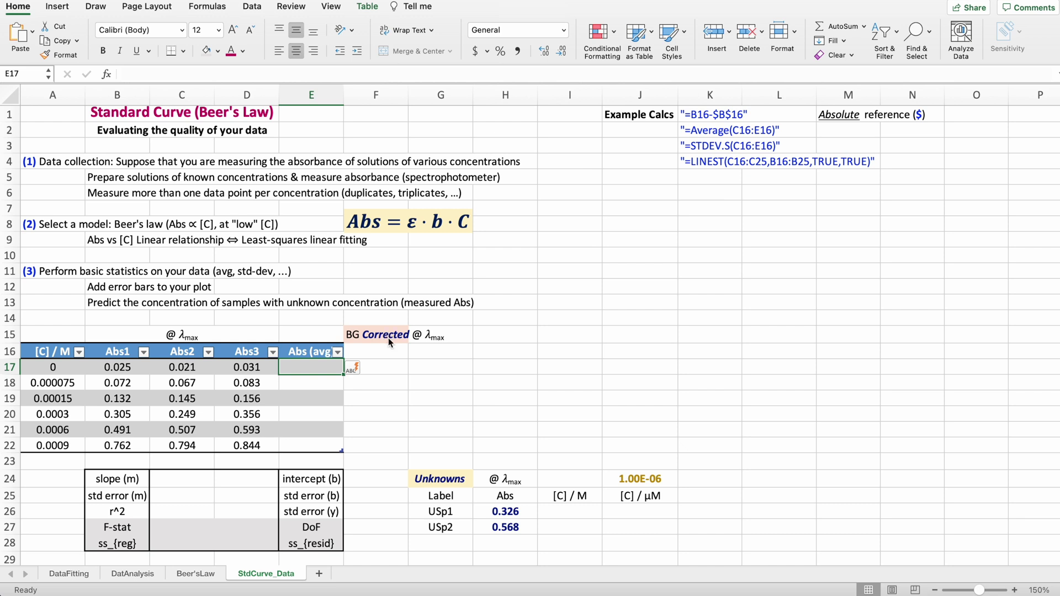
Enter an AVERAGE formula over each row's Abs1 to Abs3, filling the whole column
text(=av)
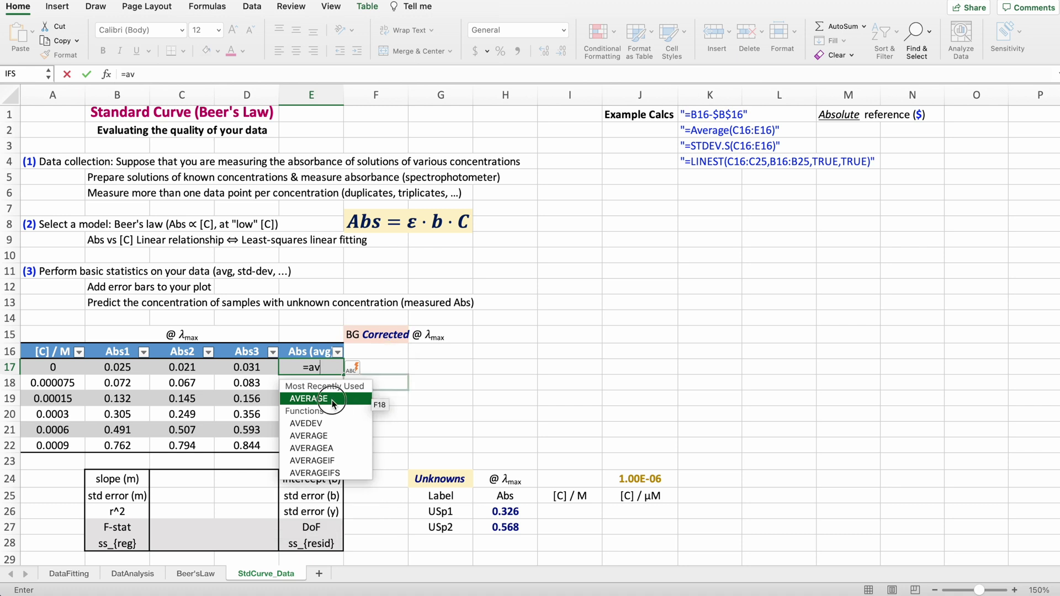
key(Tab)
drag(126, 367, 238, 368)
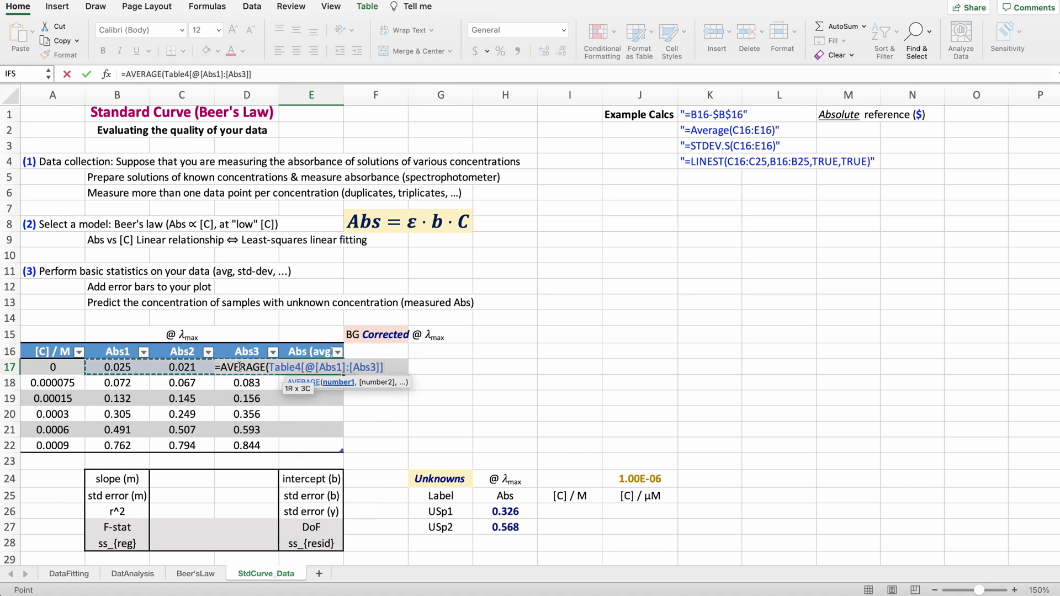
text())
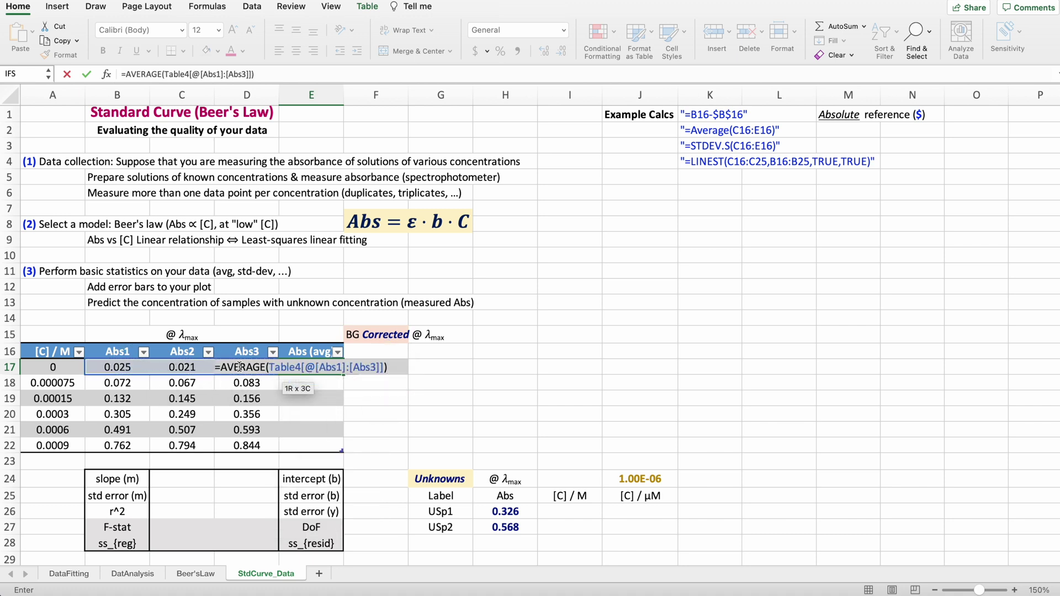
key(Return)
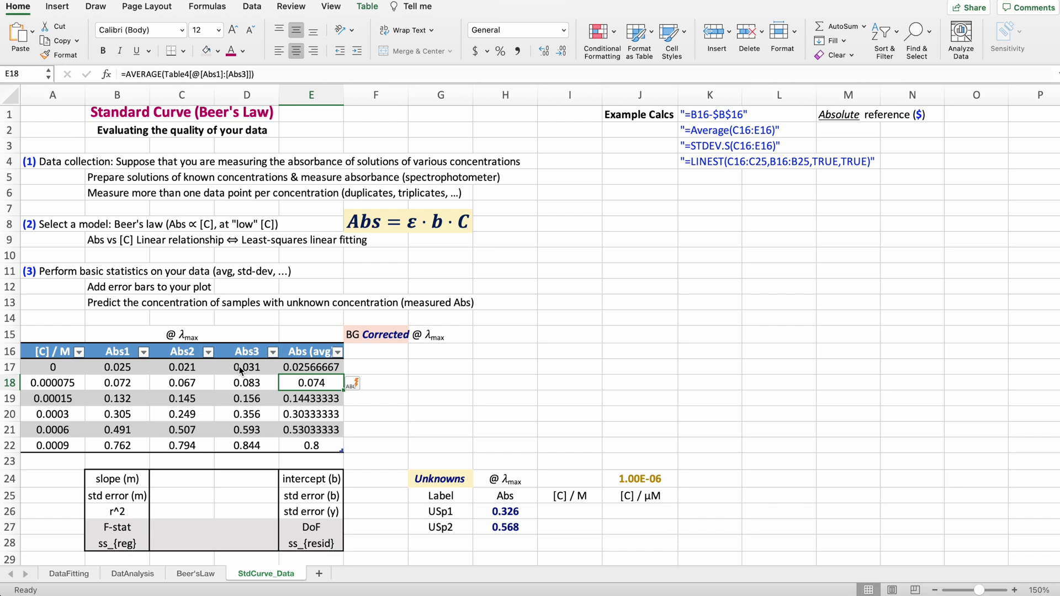
Format the averages E17:E22 as Number with three decimal places
drag(326, 368, 327, 442)
click(561, 51)
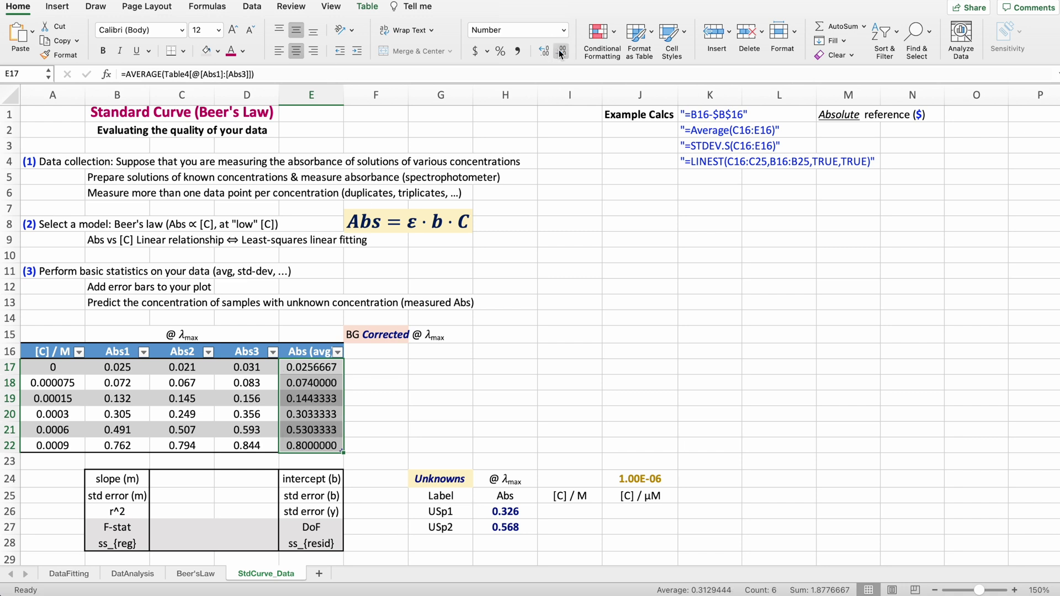
click(561, 51)
click(561, 52)
click(561, 51)
click(561, 52)
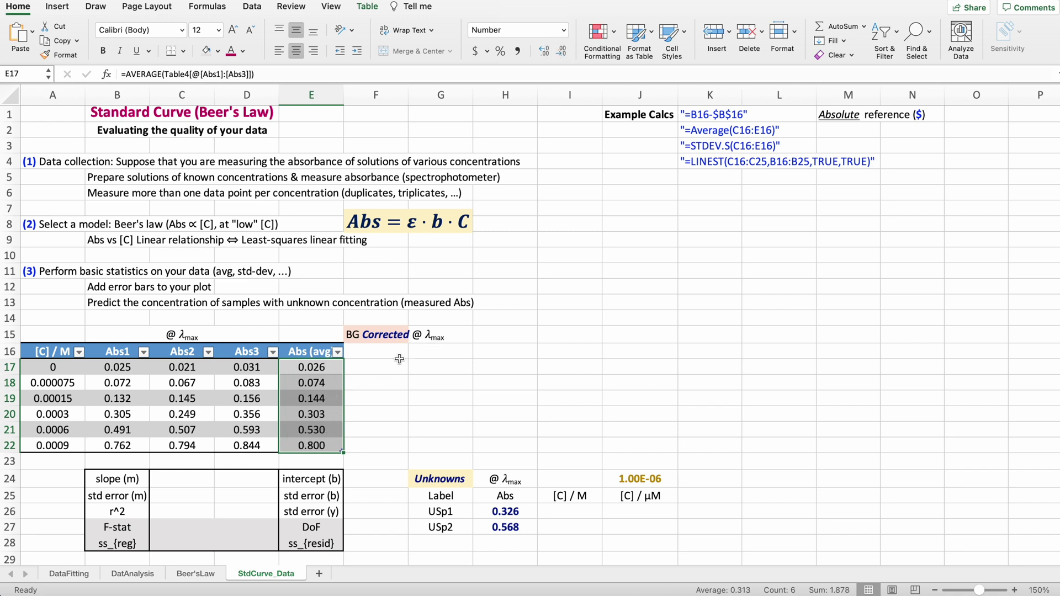
click(378, 356)
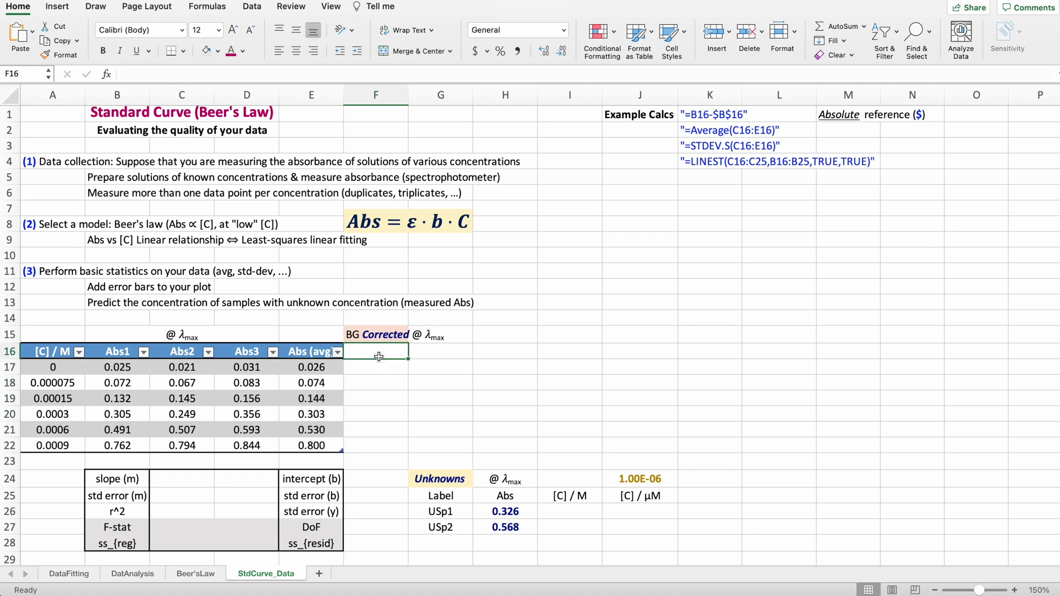
Add a new 'Abs' column header in F16 for background-corrected values
click(64, 368)
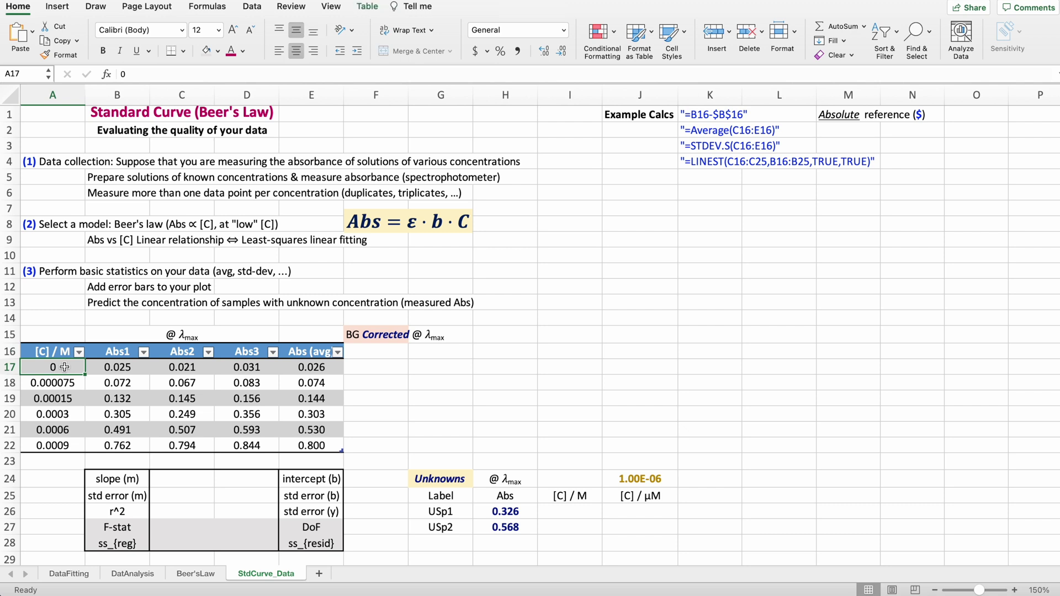
drag(104, 368, 238, 369)
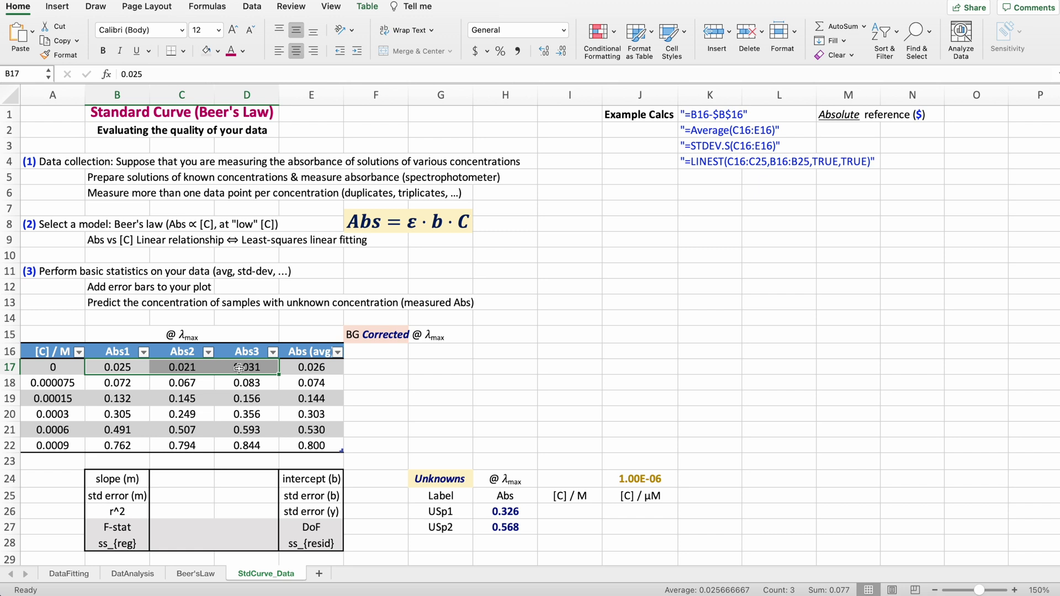
drag(130, 384, 262, 443)
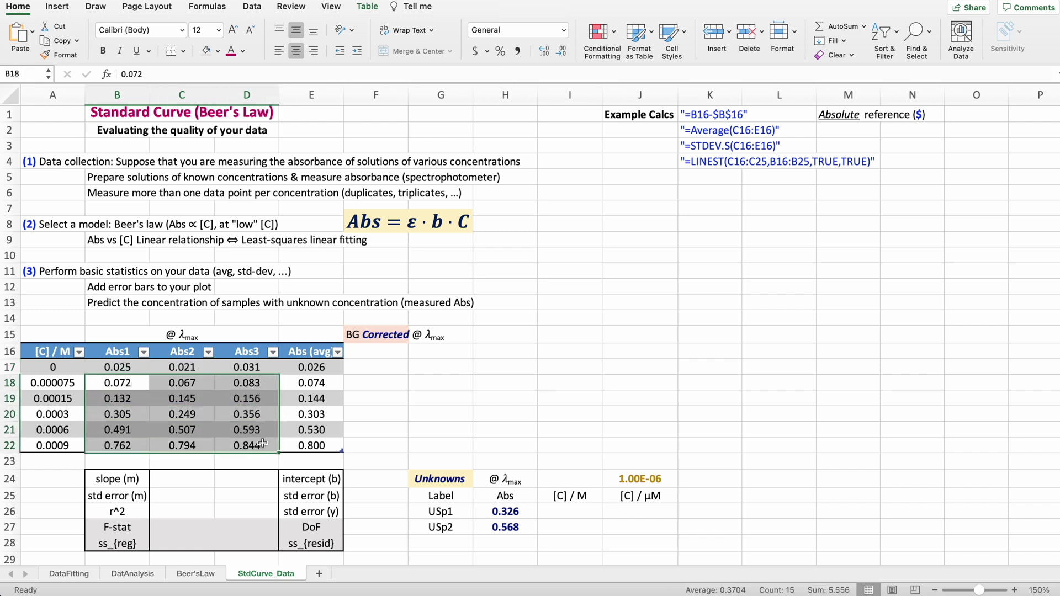
click(390, 354)
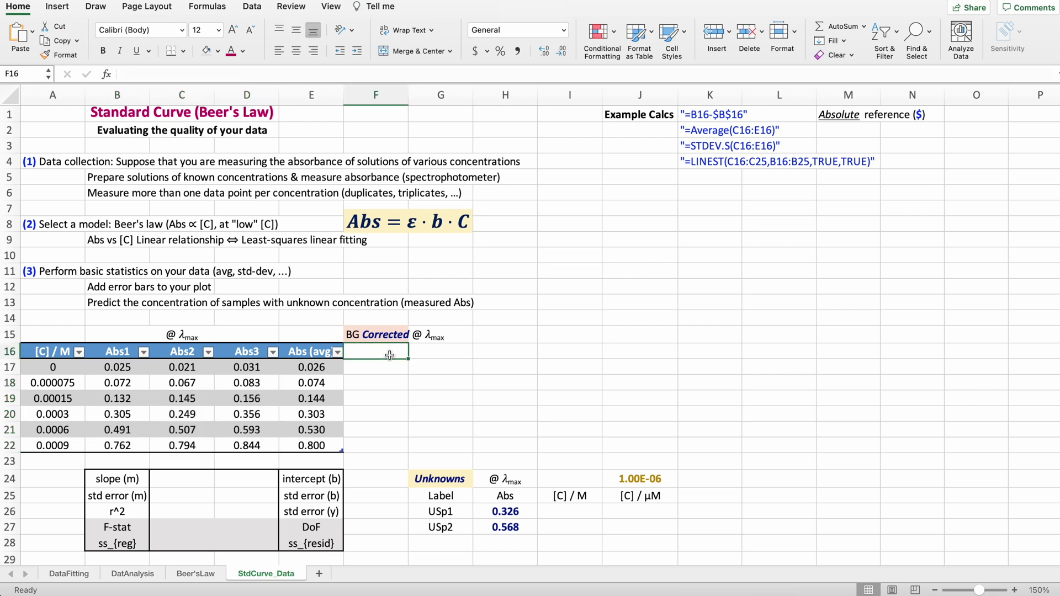
text(Abs)
key(Return)
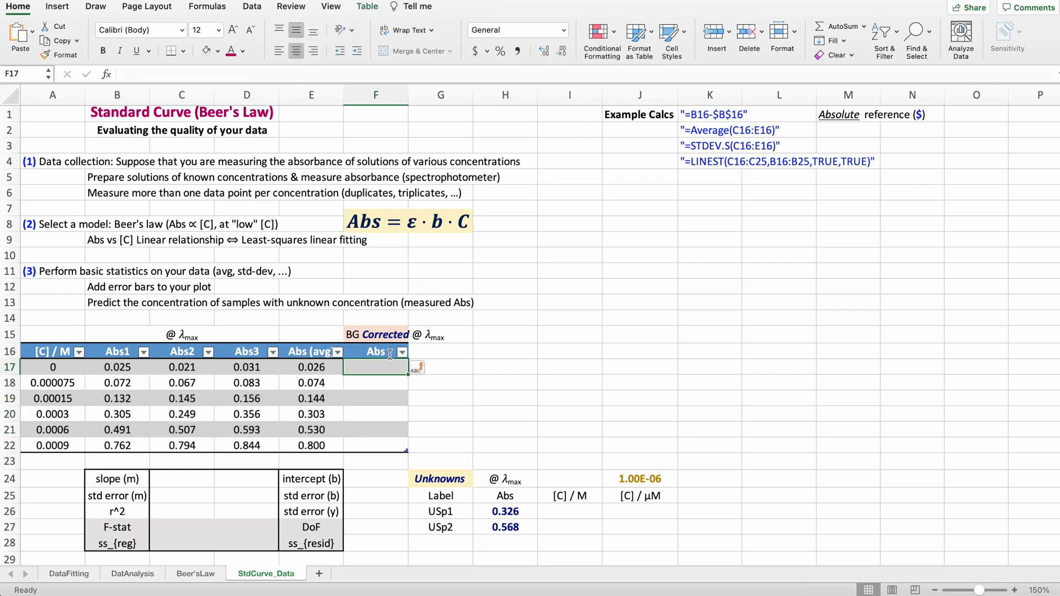
Fill the column with each Abs (avg) minus the blank average, using absolute reference $E$17
scroll(390, 354, up, 1)
click(379, 441)
text(=)
key(Left)
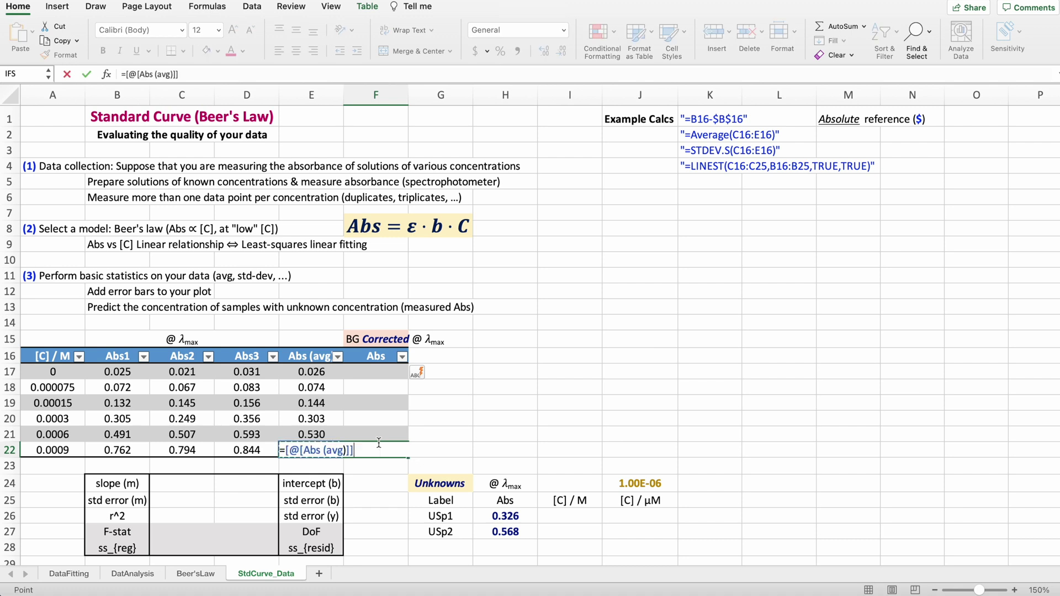
text(-)
click(320, 373)
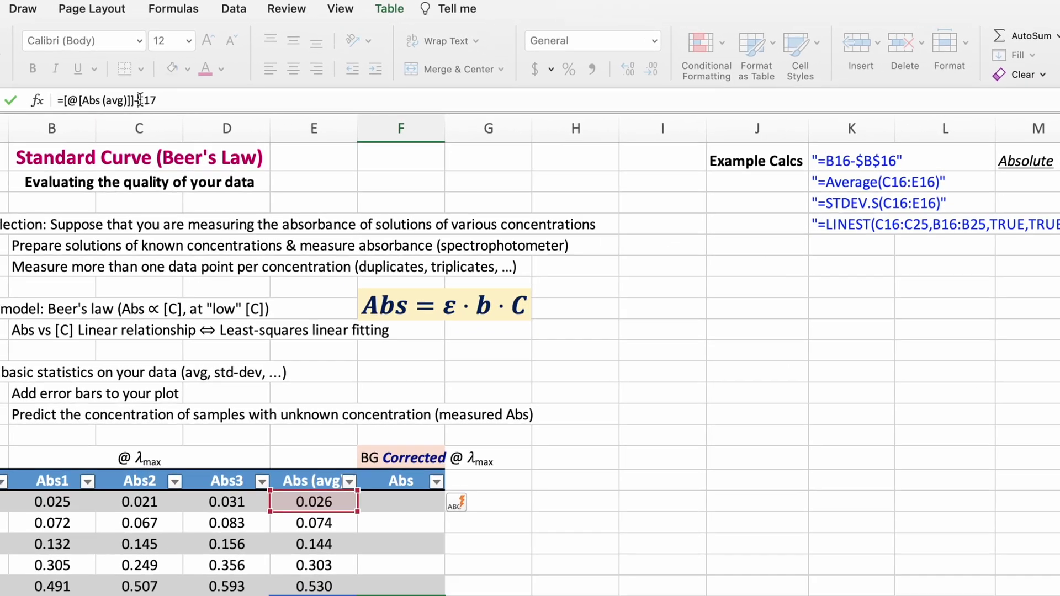
key(F4)
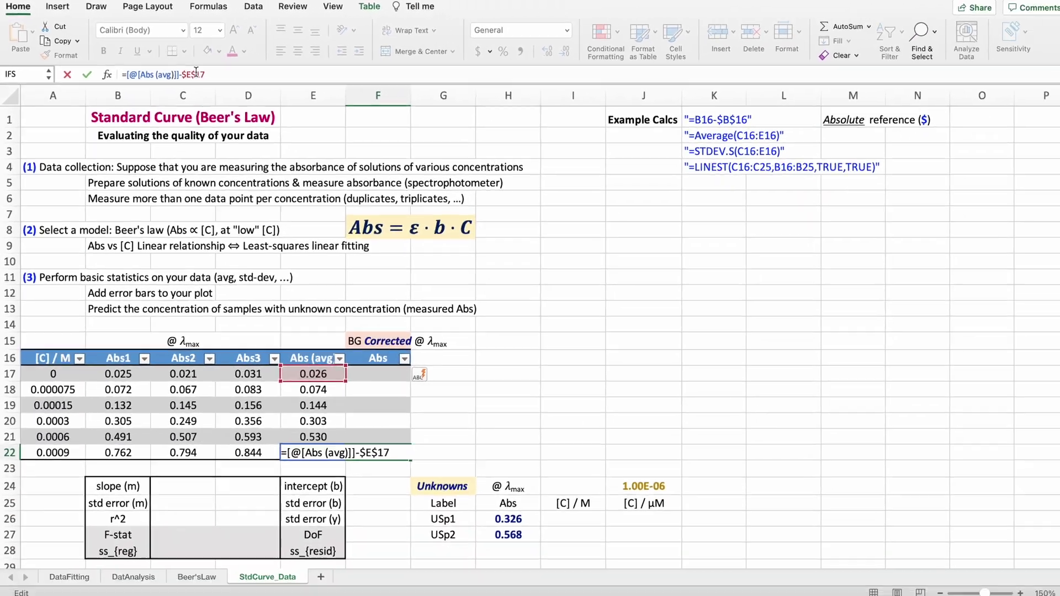
key(Return)
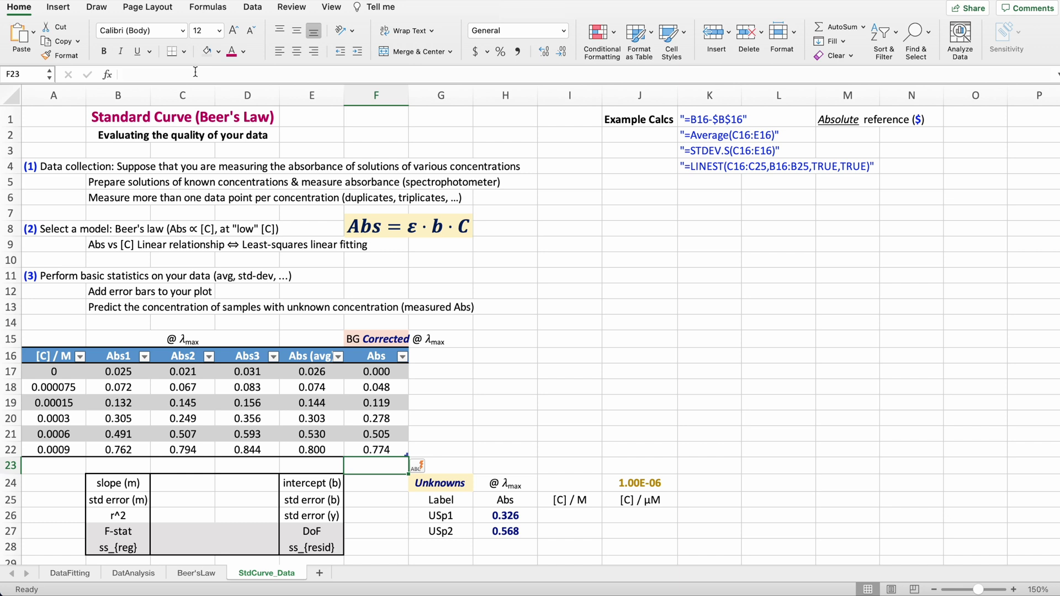
Check the corrected formulas in F21 up to F17 for the absolute $E$17 reference
click(394, 436)
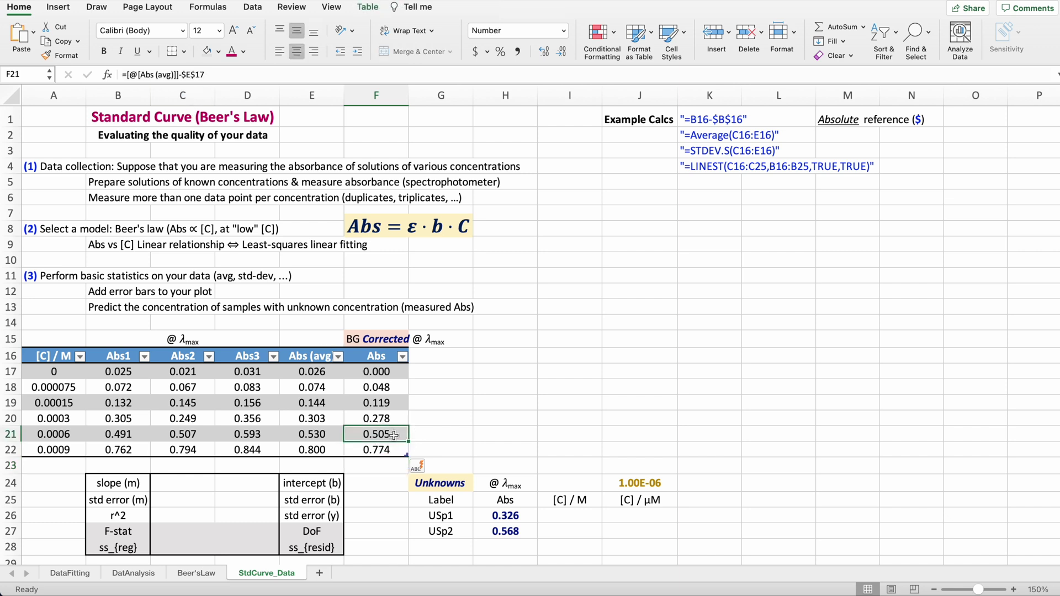
key(Up)
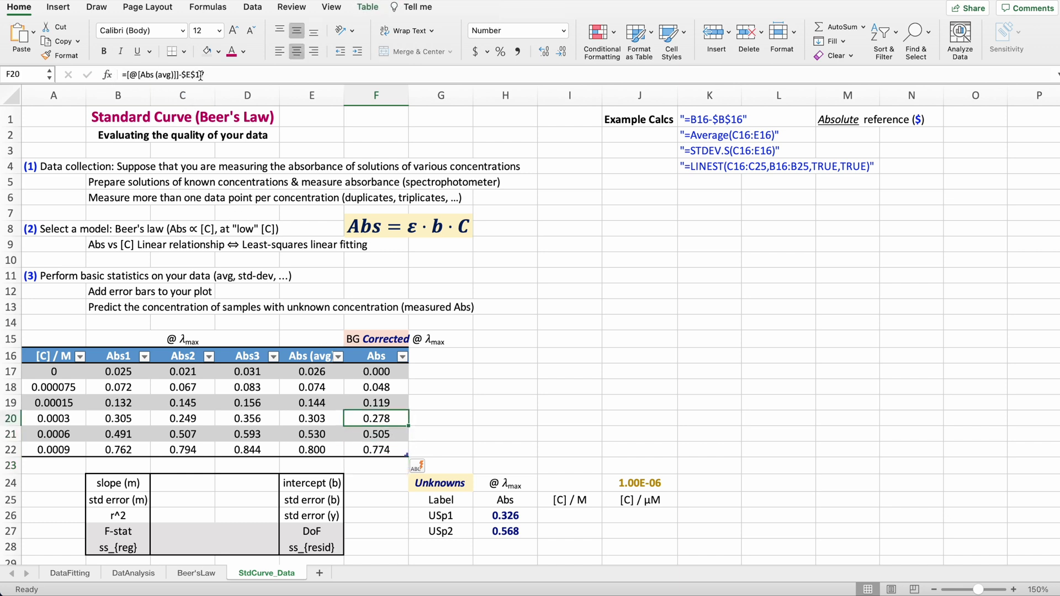
key(Up)
key(Up)
key(Up)
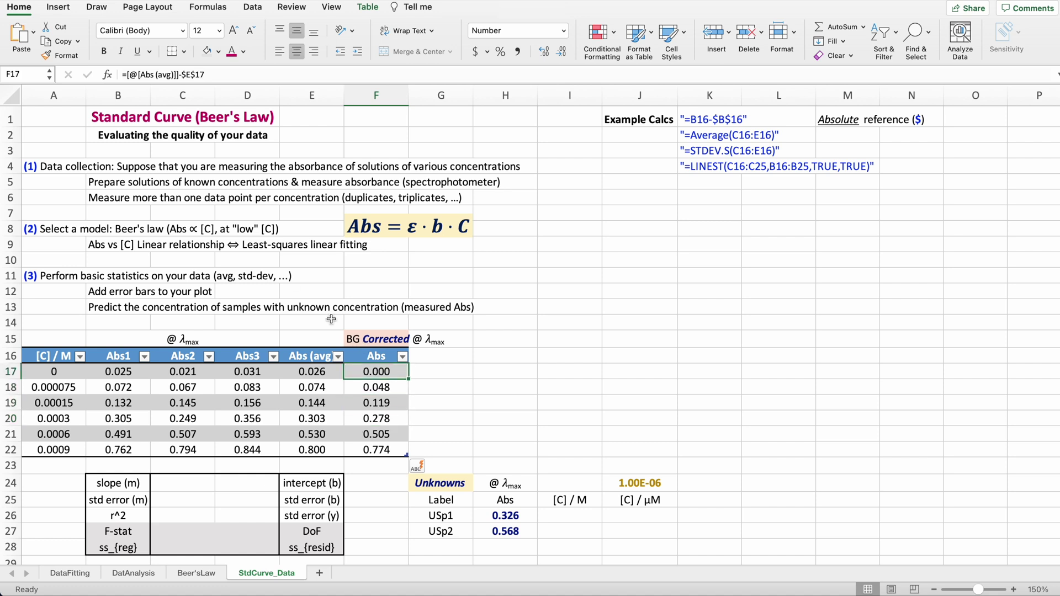
drag(203, 74, 179, 75)
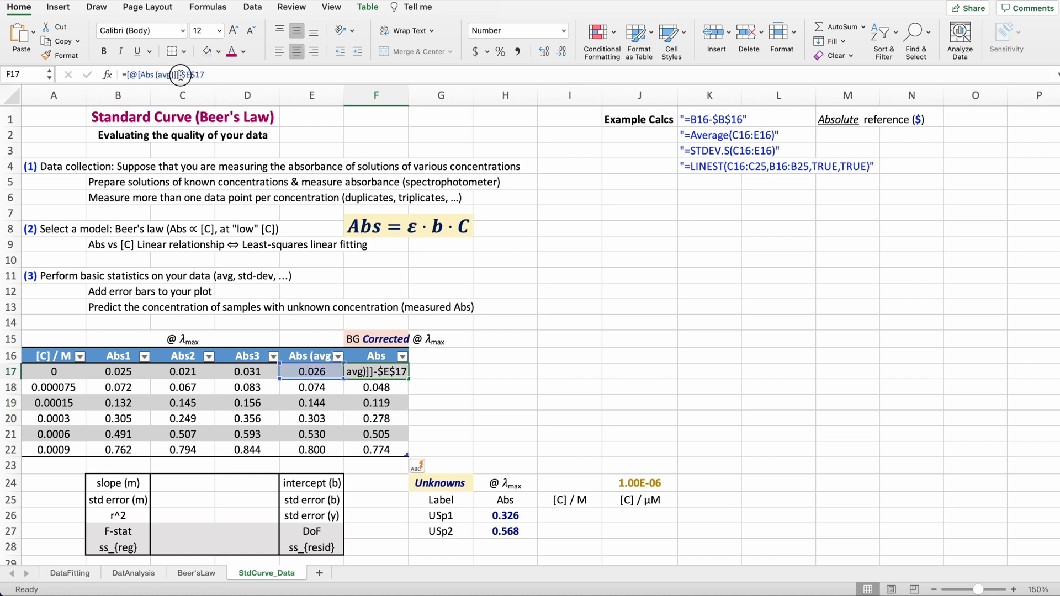
click(241, 75)
Add a 'stddev (abs)' column computing STDEV.S of each row's Abs1 to Abs3
click(436, 355)
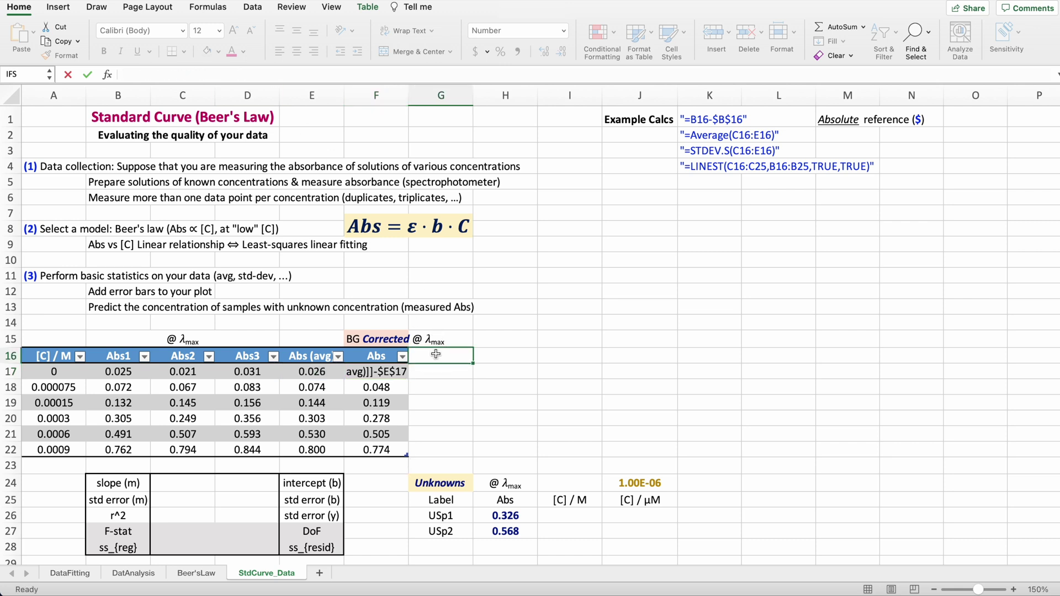
text(stdde)
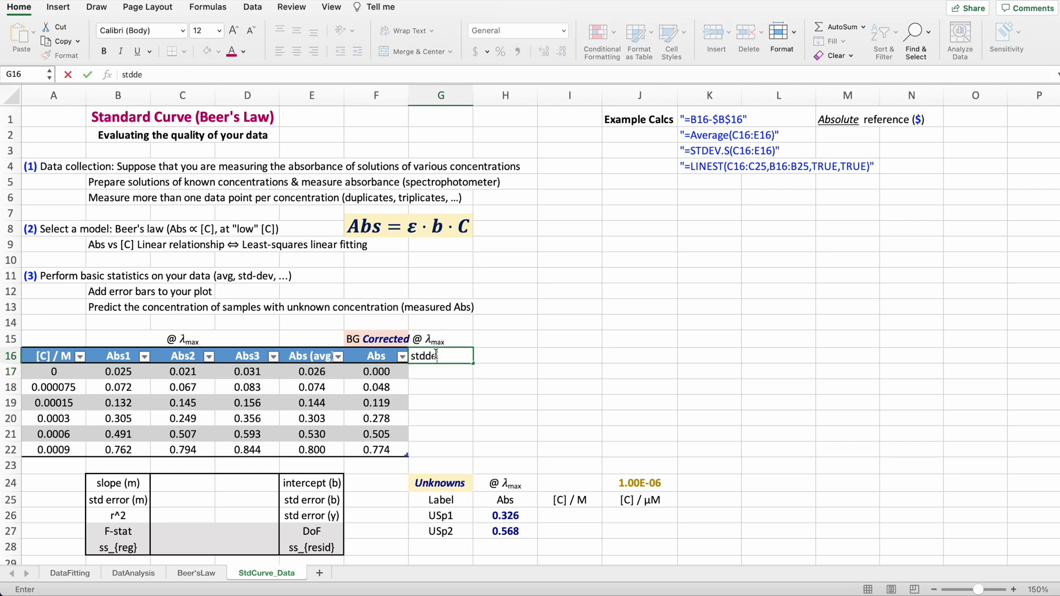
text(v (abs))
key(Return)
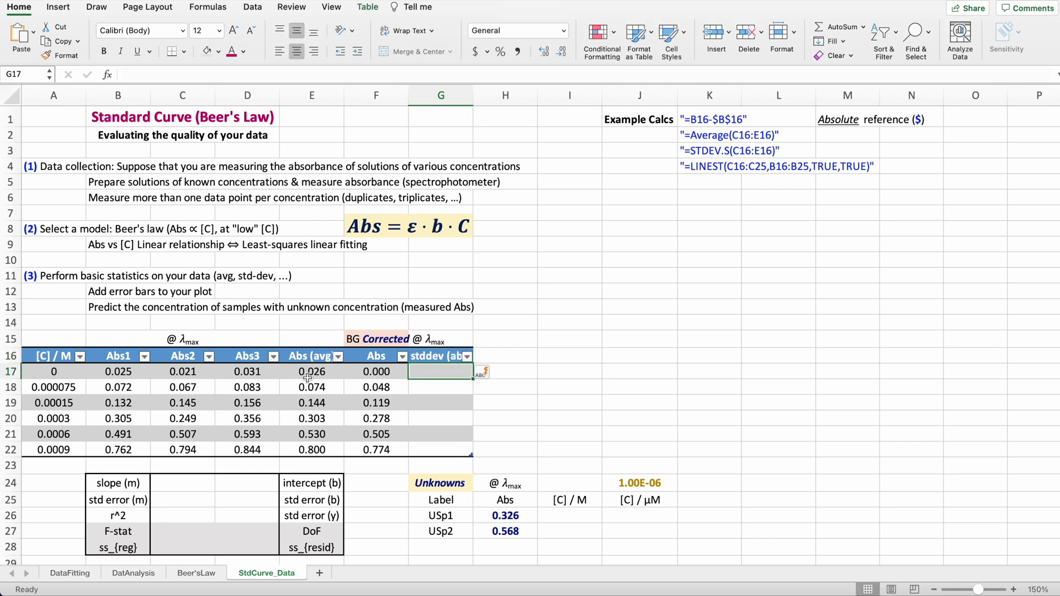
text(=std)
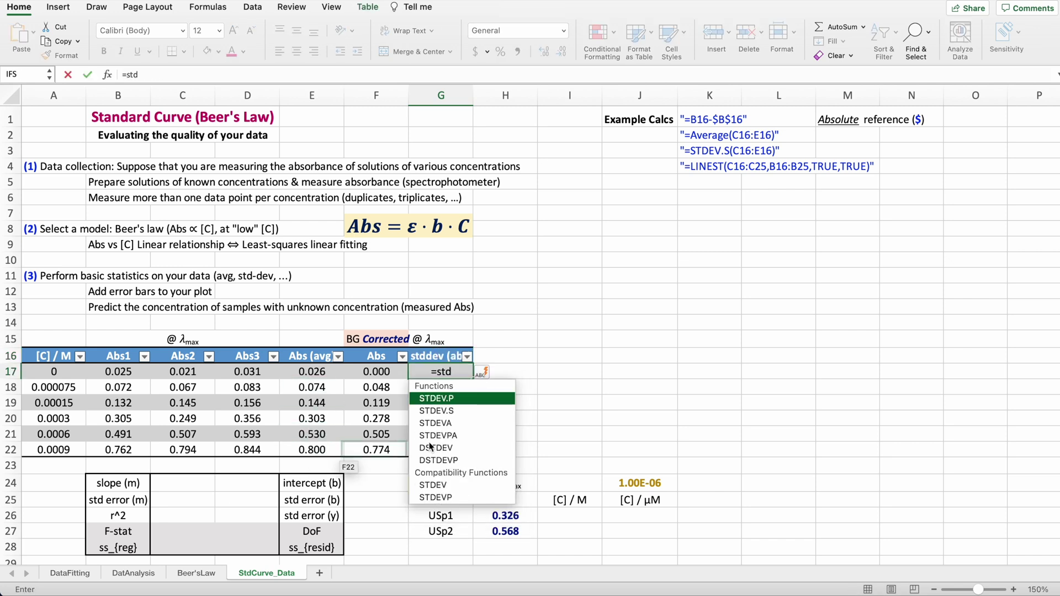
double_click(446, 412)
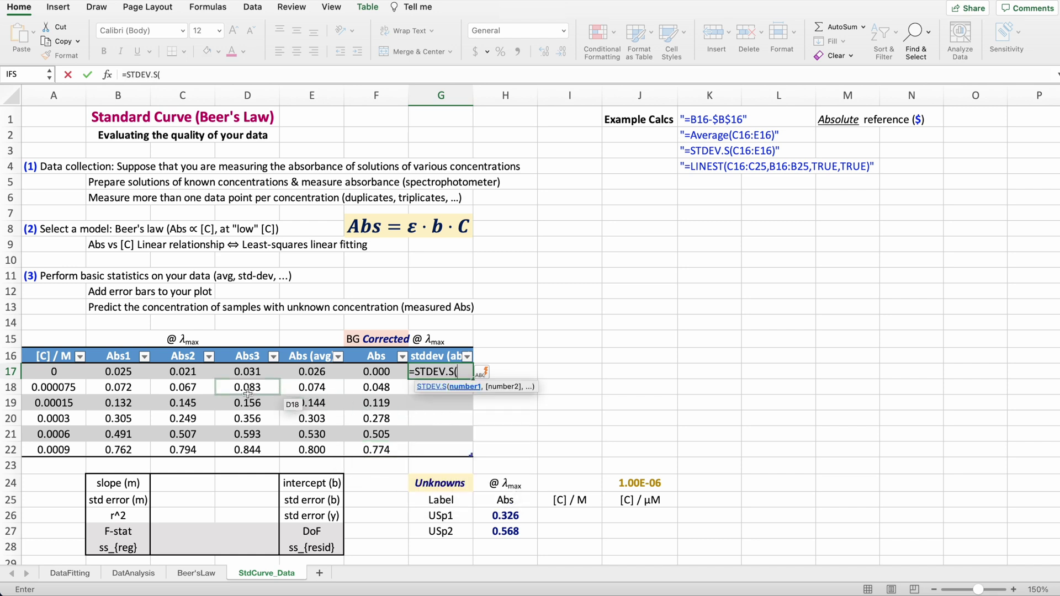
drag(118, 373, 271, 372)
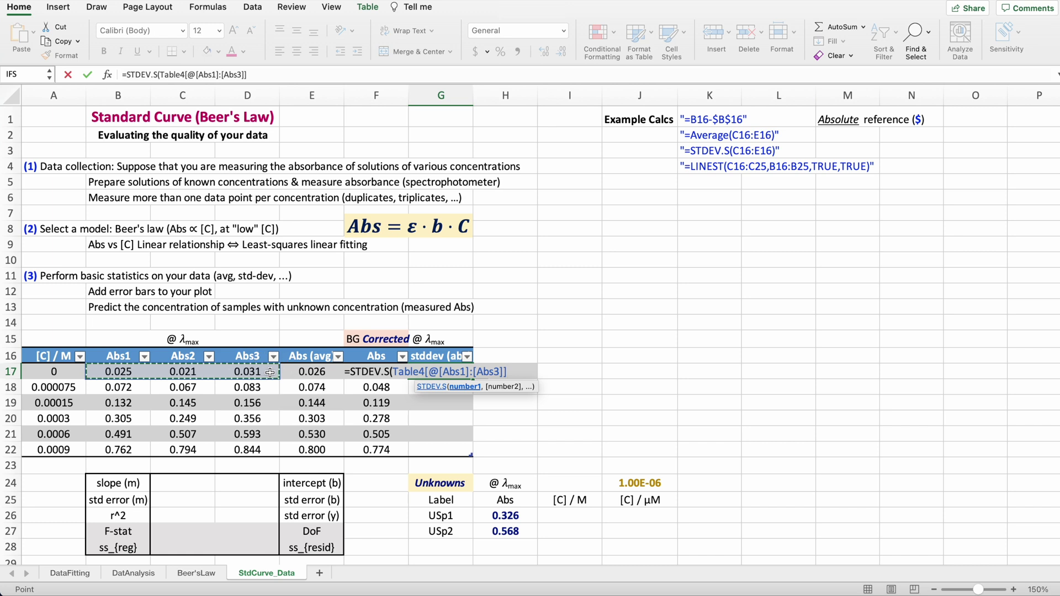
text())
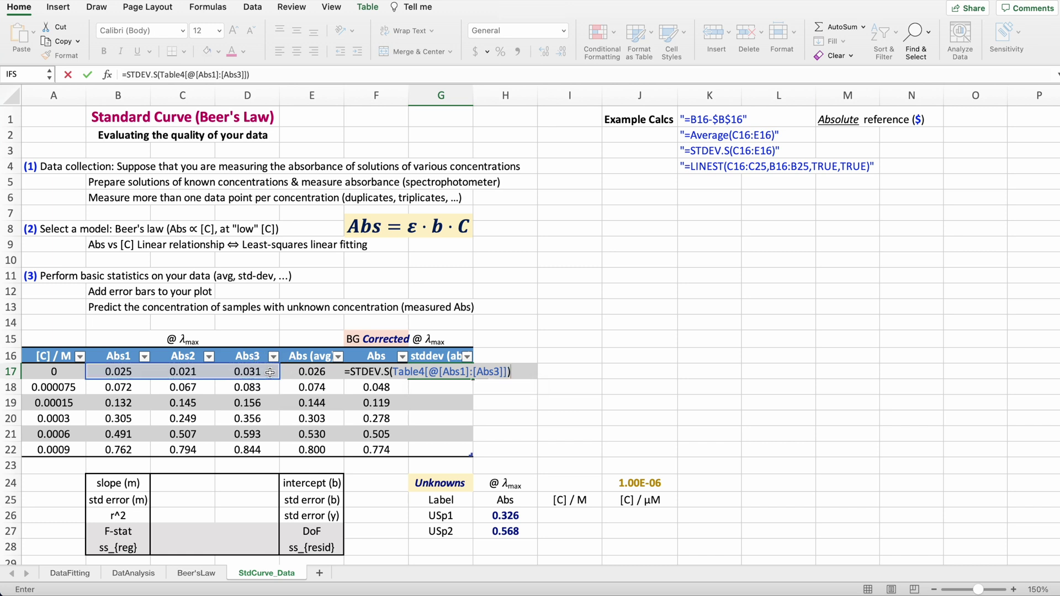
key(Return)
Show the stddev values G17:G22 to three decimal places
drag(440, 371, 440, 450)
click(559, 52)
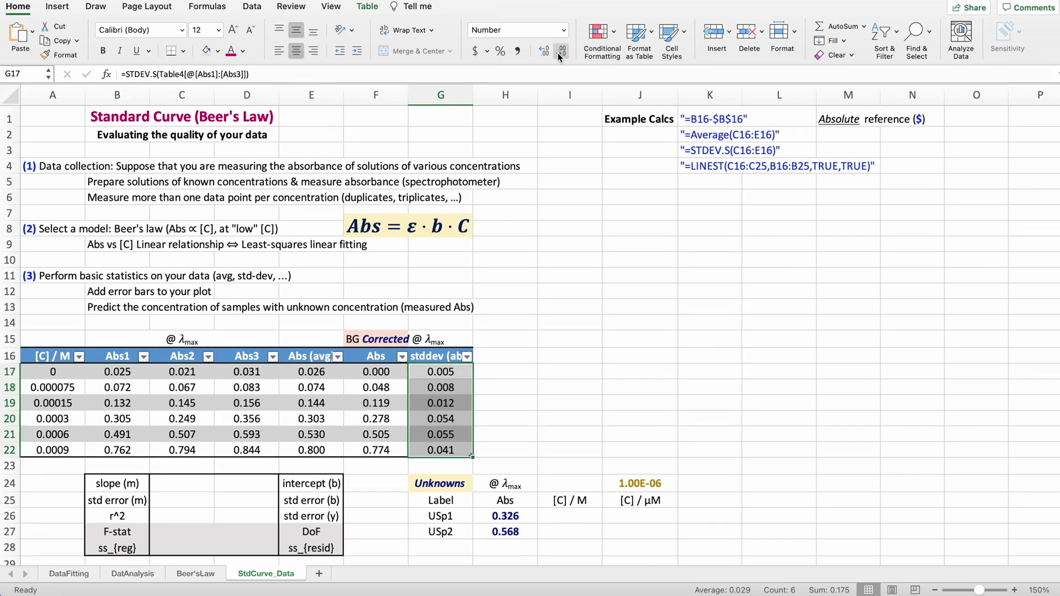
click(522, 331)
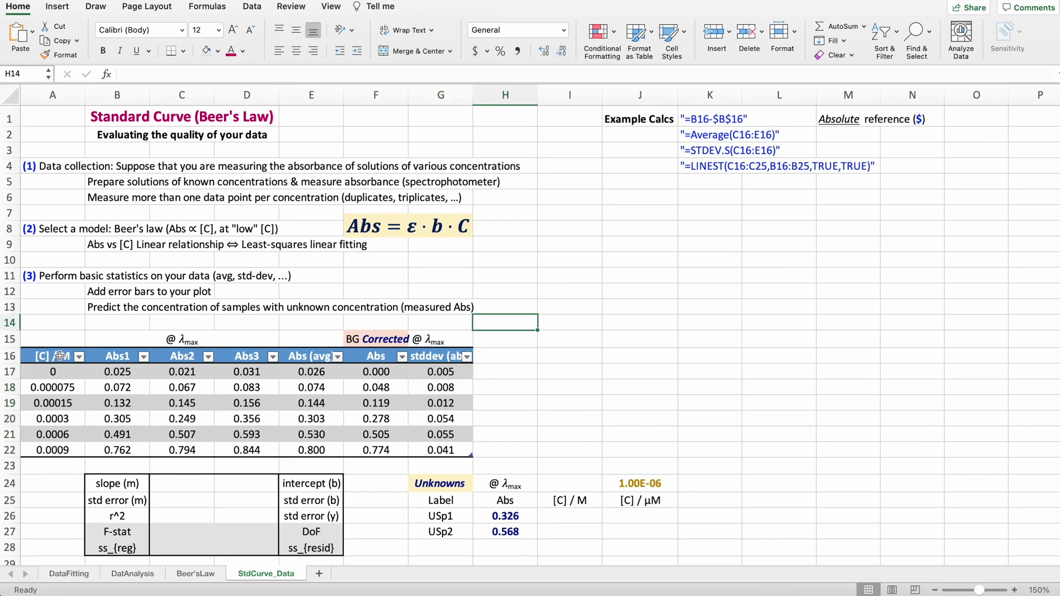
Select the [C] / M concentrations A17:A22 together with the corrected Abs values F17:F22
drag(61, 374, 62, 450)
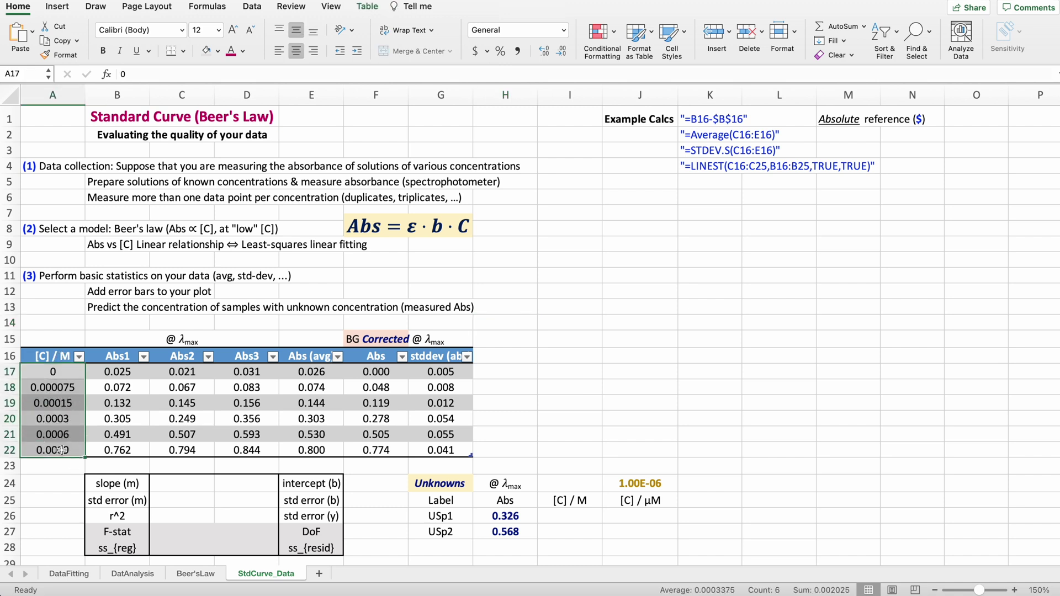
click(53, 357)
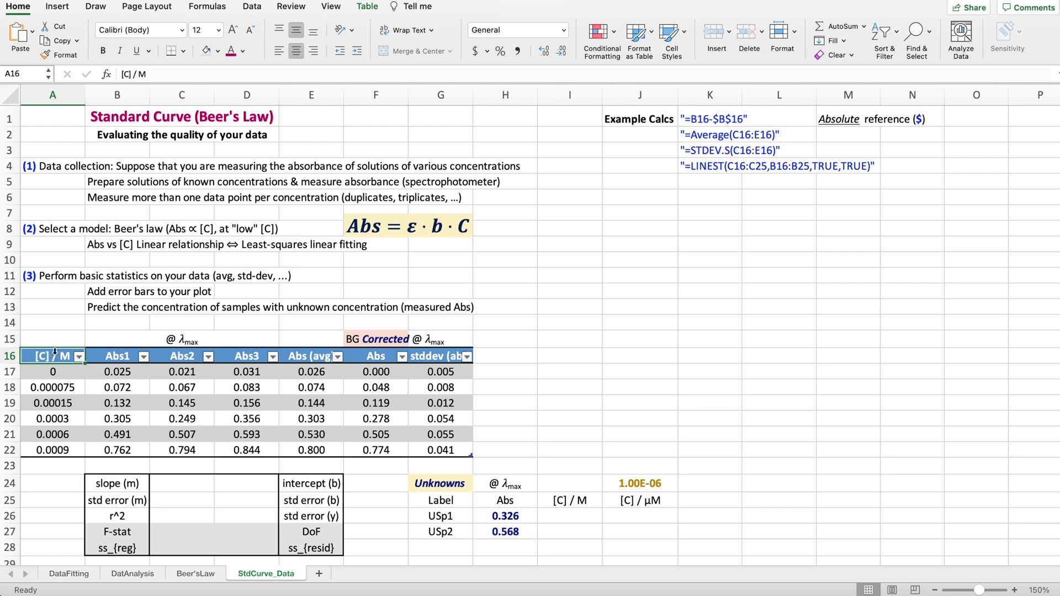
click(55, 351)
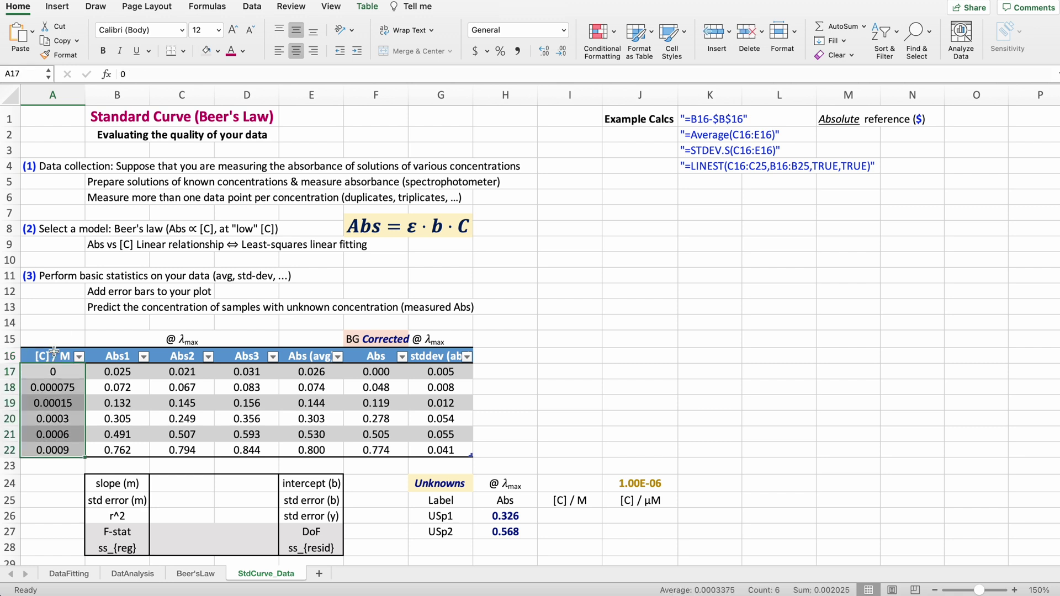
super+click(373, 357)
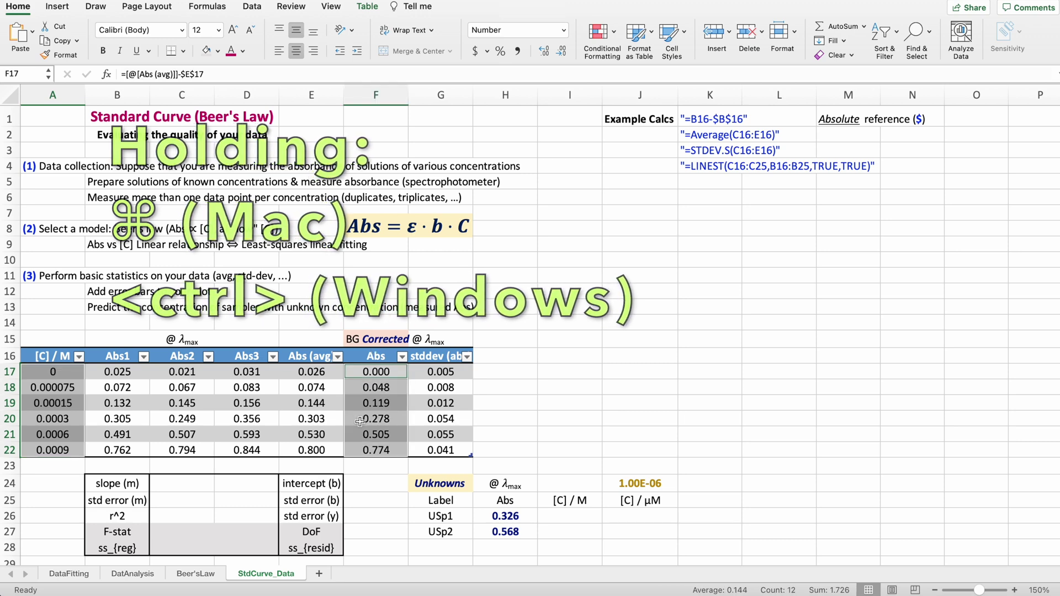
Insert a plain scatter chart of corrected Abs versus [C] / M and move it beside the table
click(59, 7)
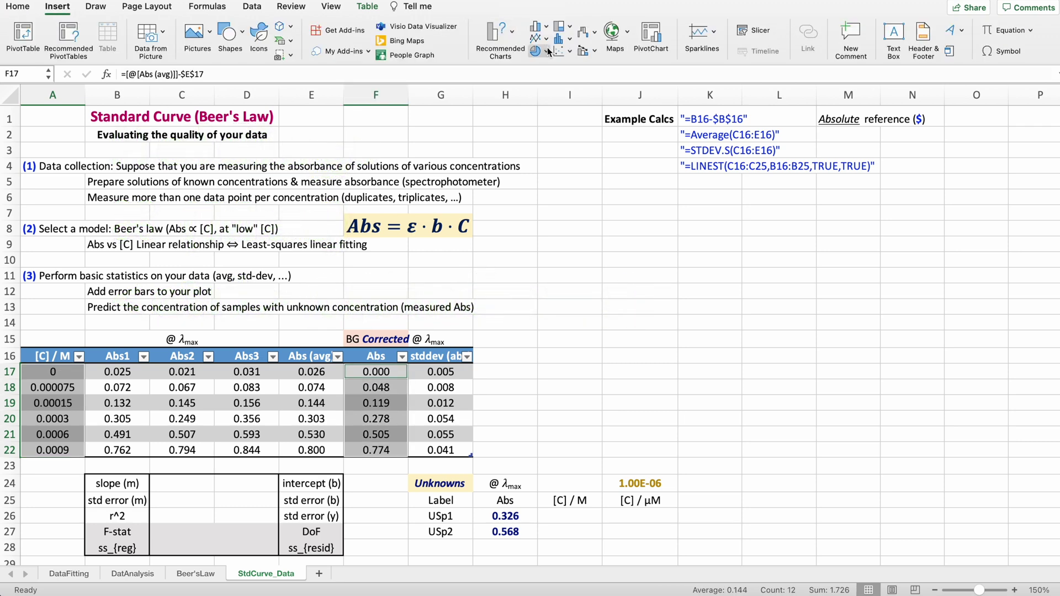
click(559, 51)
click(583, 100)
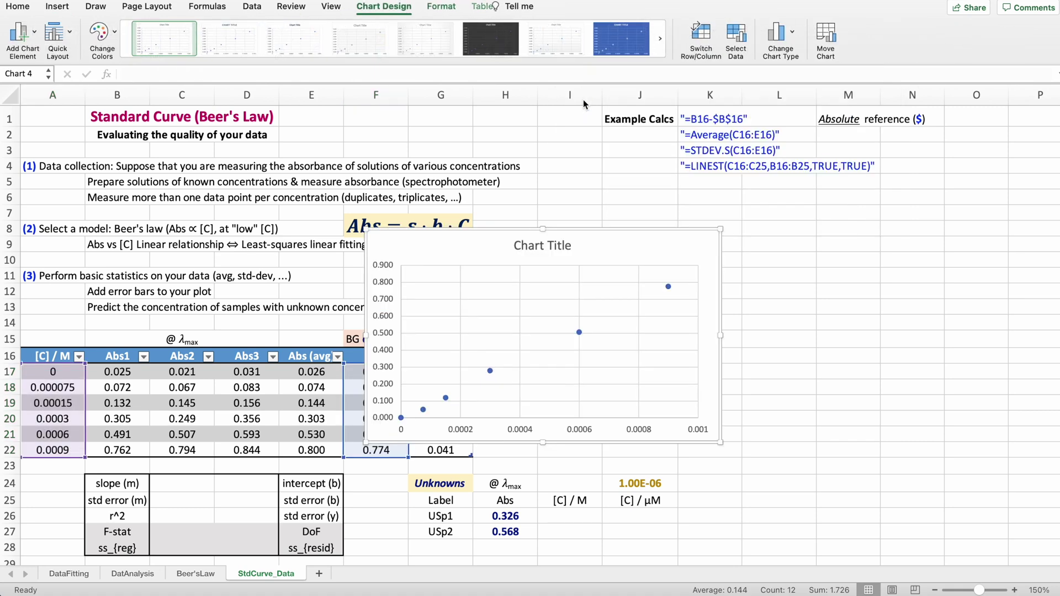
drag(482, 242, 586, 203)
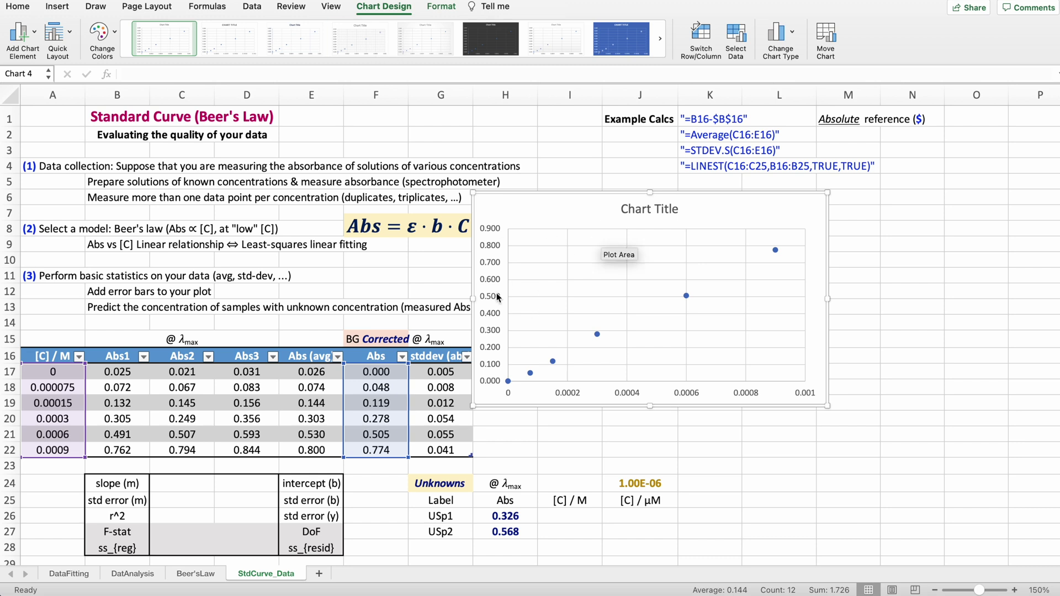
click(23, 39)
Add horizontal and vertical axis titles and rename the chart 'Standard Curve Dye Solution'
mouse_move(72, 69)
click(166, 78)
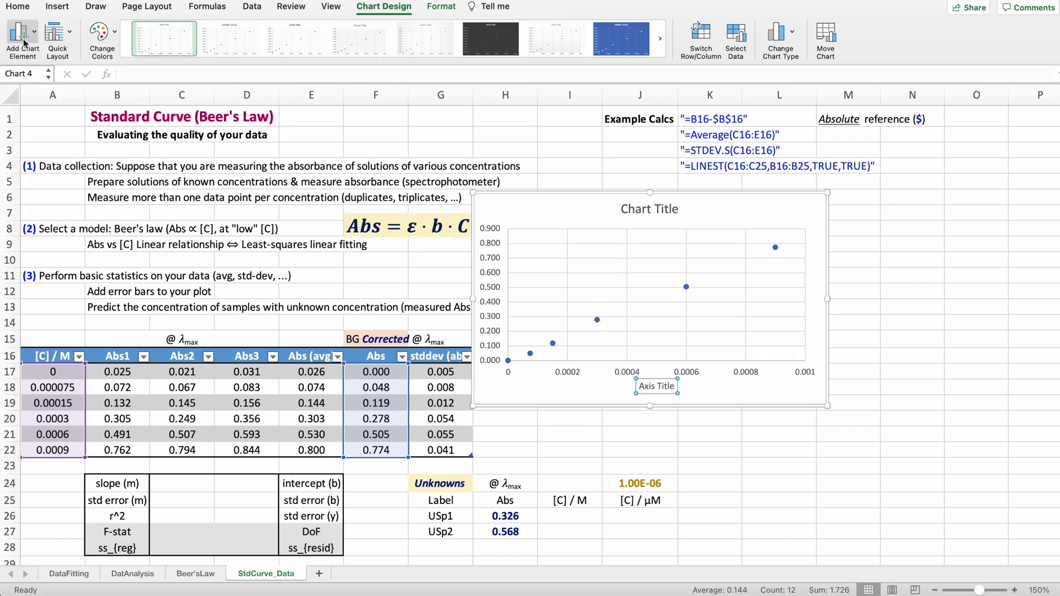
click(22, 38)
click(166, 100)
mouse_move(610, 214)
mouse_down()
mouse_move(660, 243)
mouse_move(621, 225)
mouse_up()
double_click(652, 219)
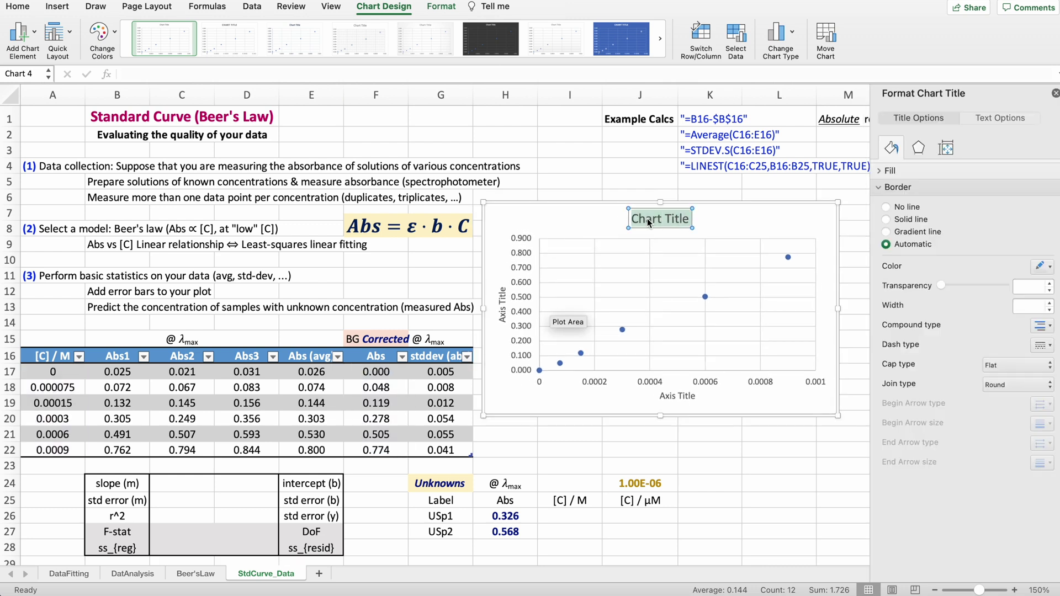
text(Standard Curvv)
key(BackSpace)
text(e Dye Solution)
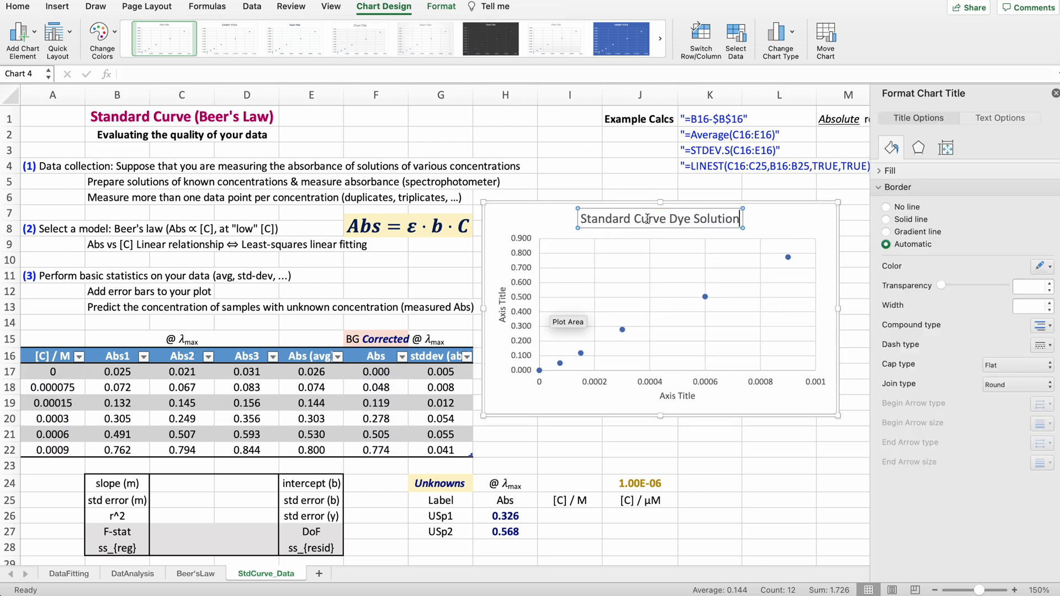
Label the vertical axis 'Absorbance' and the horizontal axis 'Concentration (M)'
click(503, 301)
text(Absorbance)
click(669, 396)
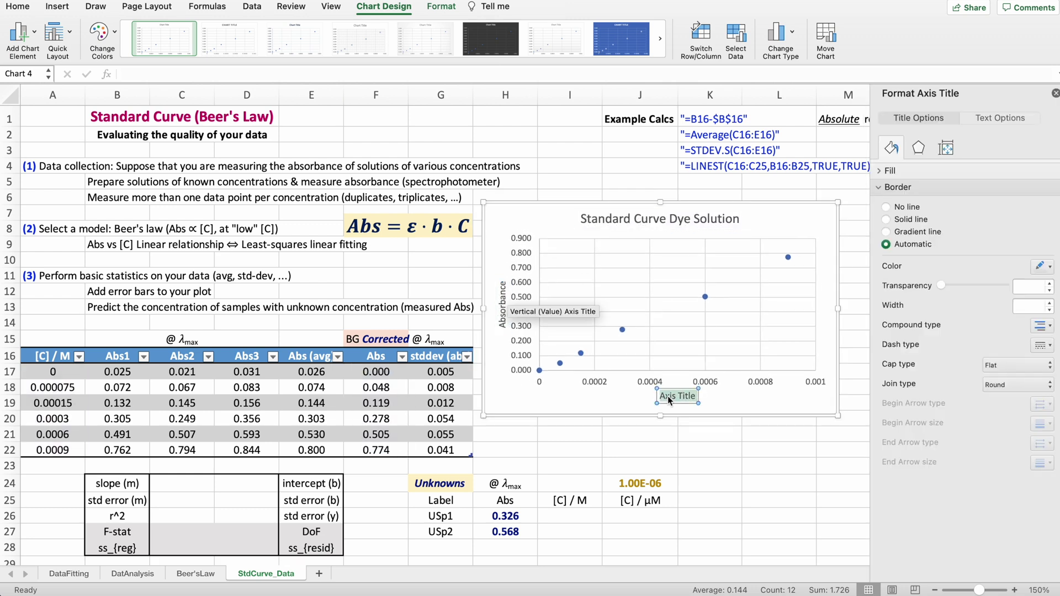
text(Concentration (M))
Set the axis labels and axis titles to 14 pt font size
click(762, 402)
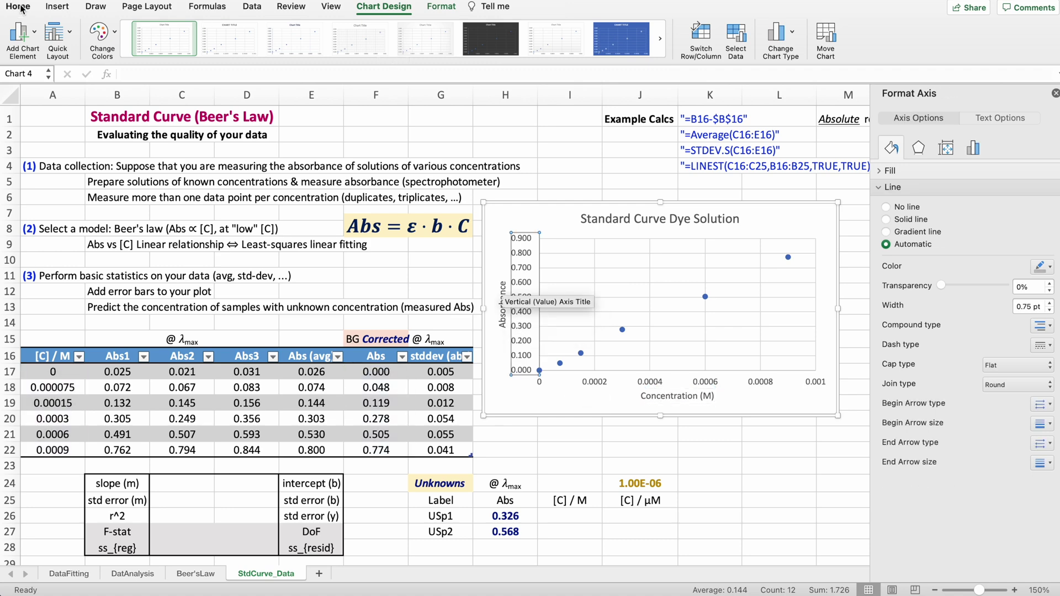
click(685, 382)
click(204, 29)
text(14)
key(Return)
click(505, 303)
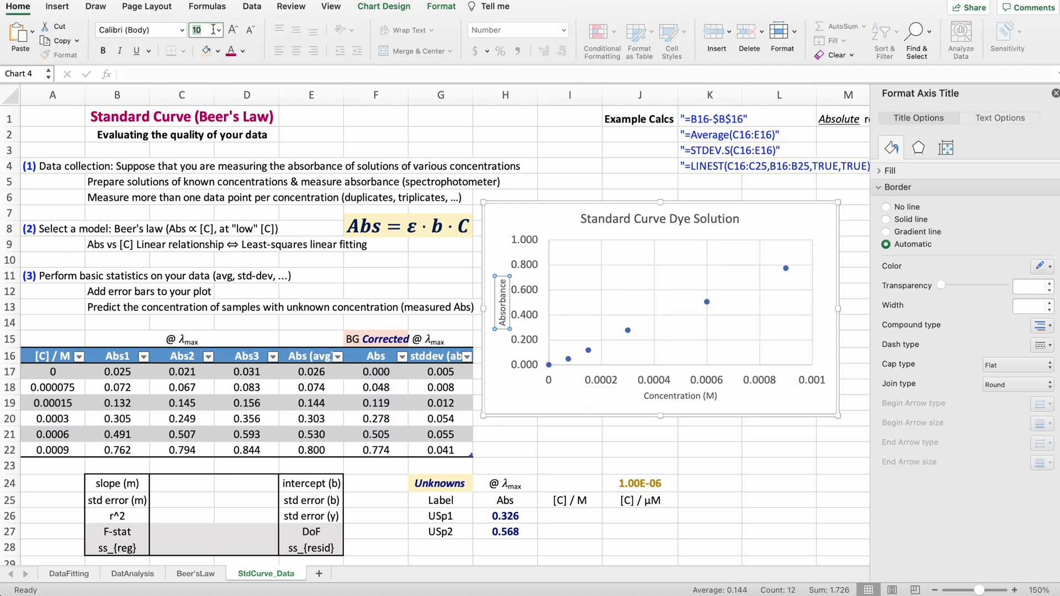
click(204, 30)
text(14)
click(682, 396)
text(14)
key(Return)
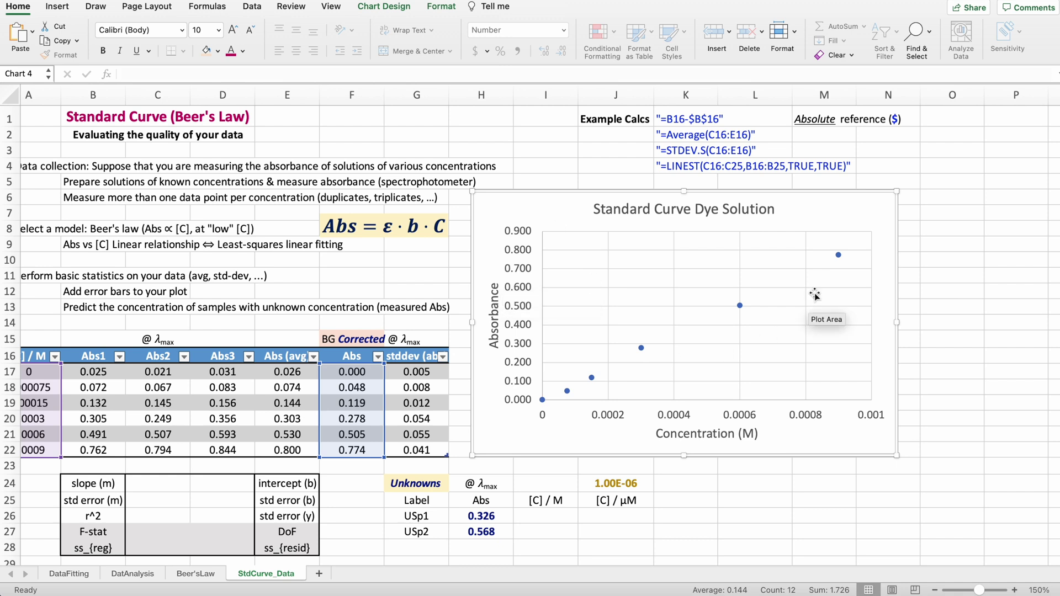
Add a linear trendline to the chart's data series
click(740, 305)
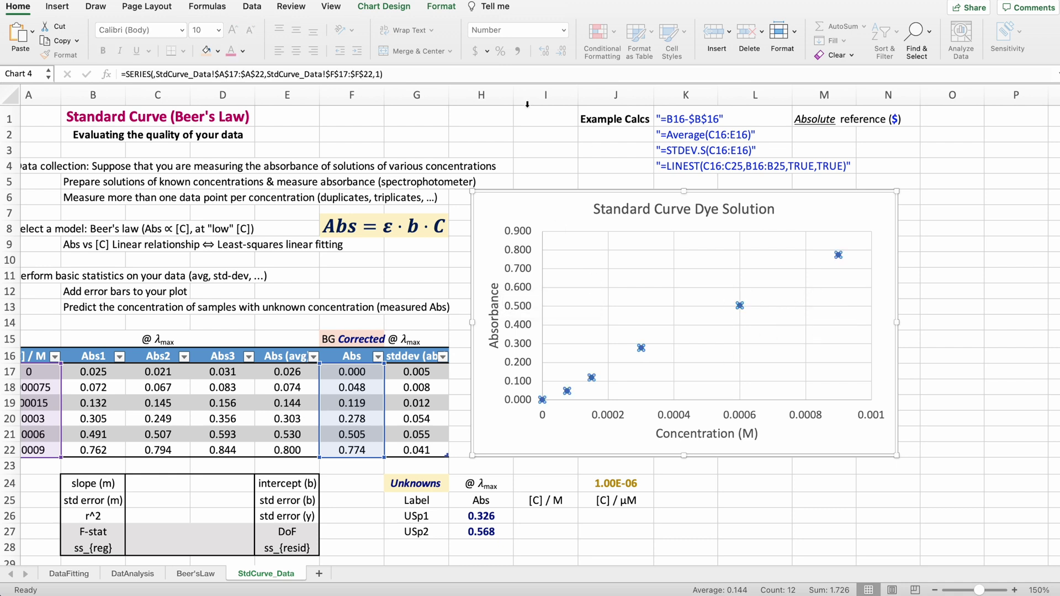
click(383, 6)
click(21, 31)
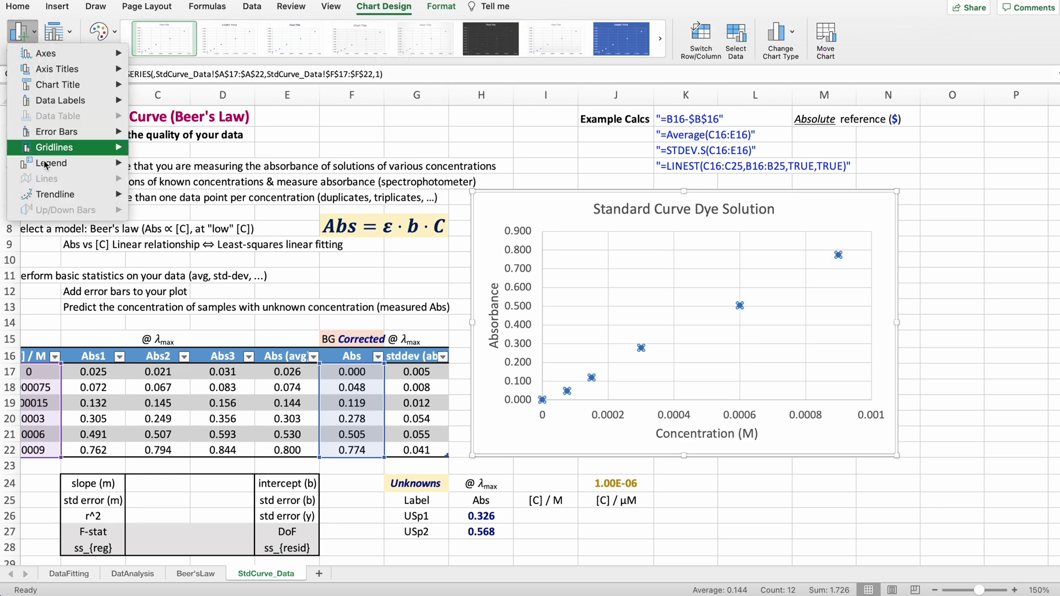
mouse_move(63, 200)
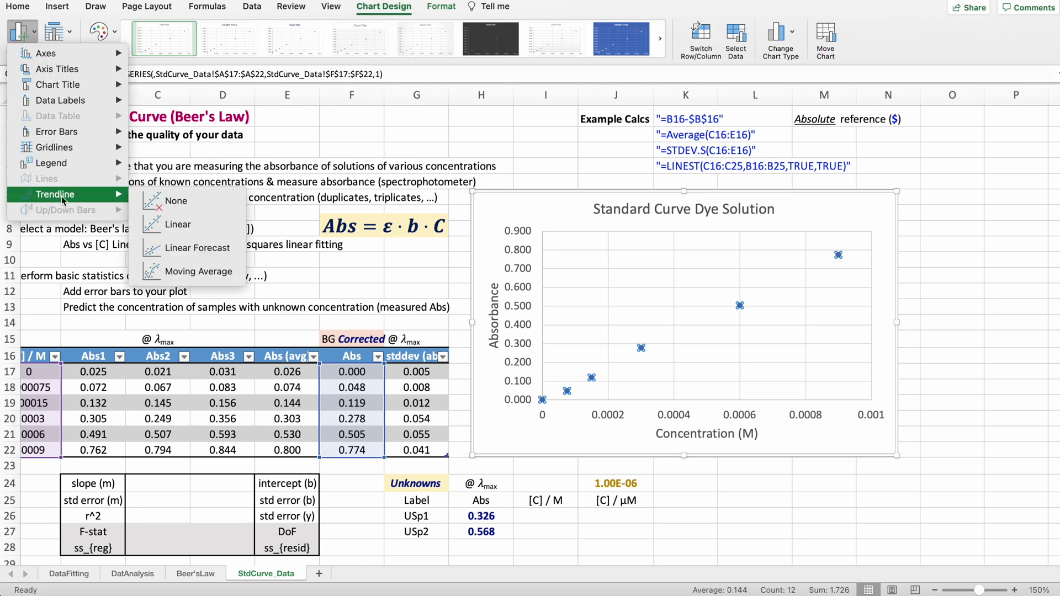
right_click(740, 306)
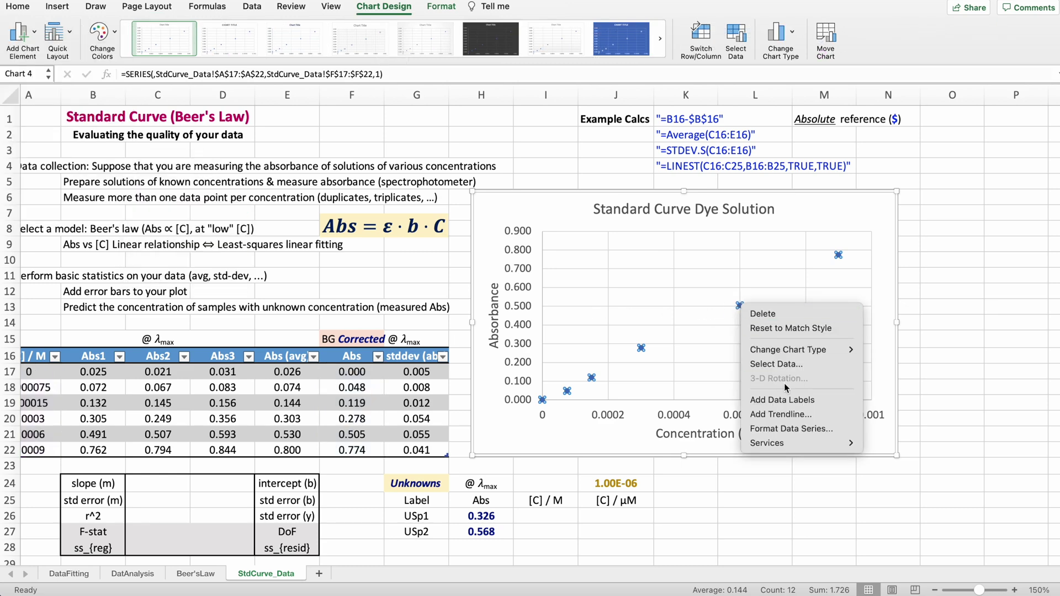
click(782, 416)
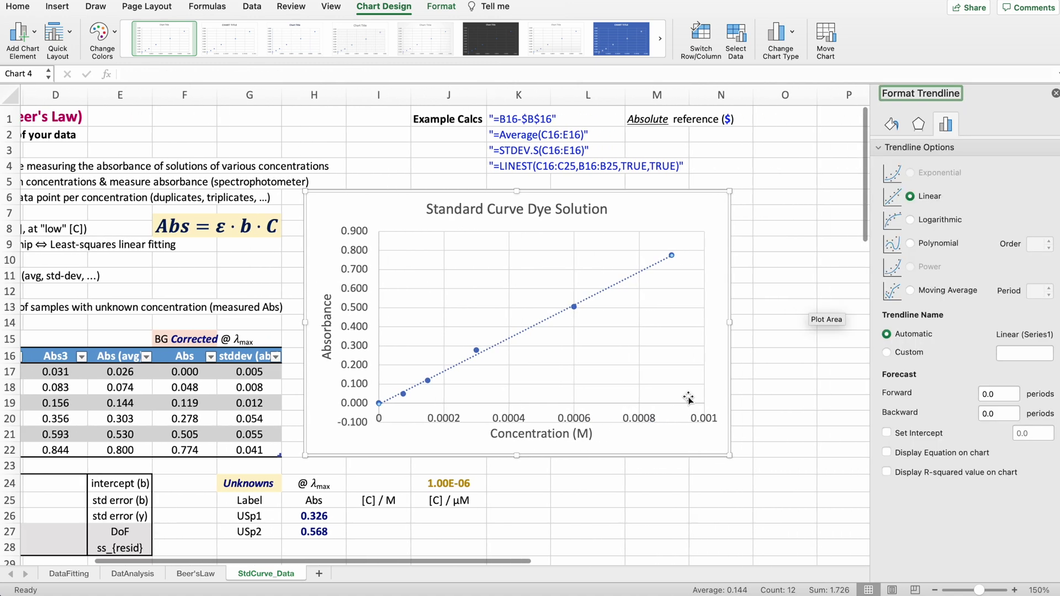
Show the equation and R², force intercept 0 (y = 857.39x, R² = 0.9991), and shift the label left
click(888, 453)
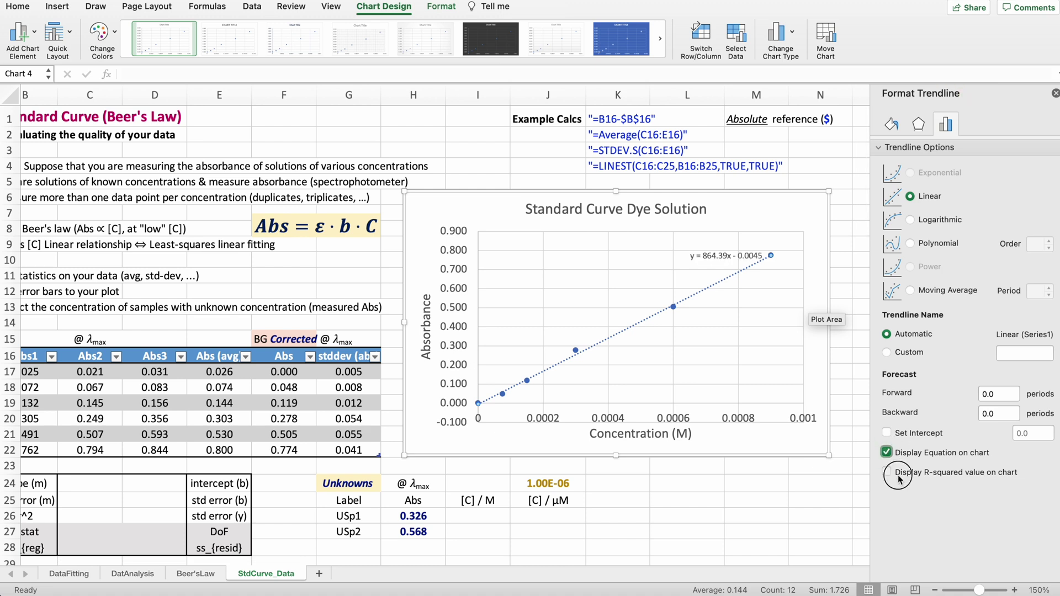
click(887, 472)
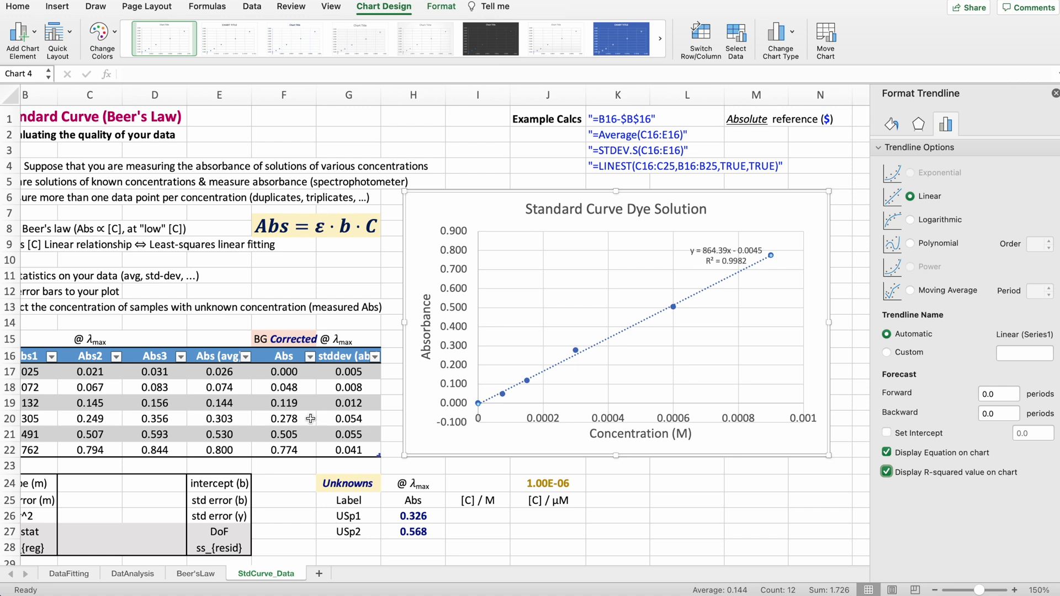
click(887, 433)
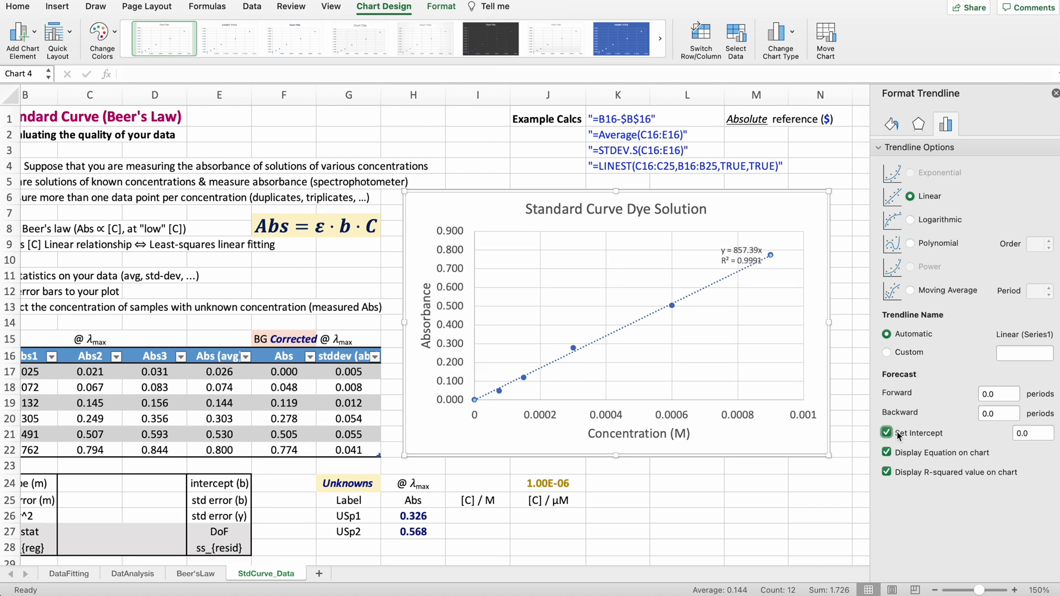
click(750, 247)
drag(750, 247, 701, 243)
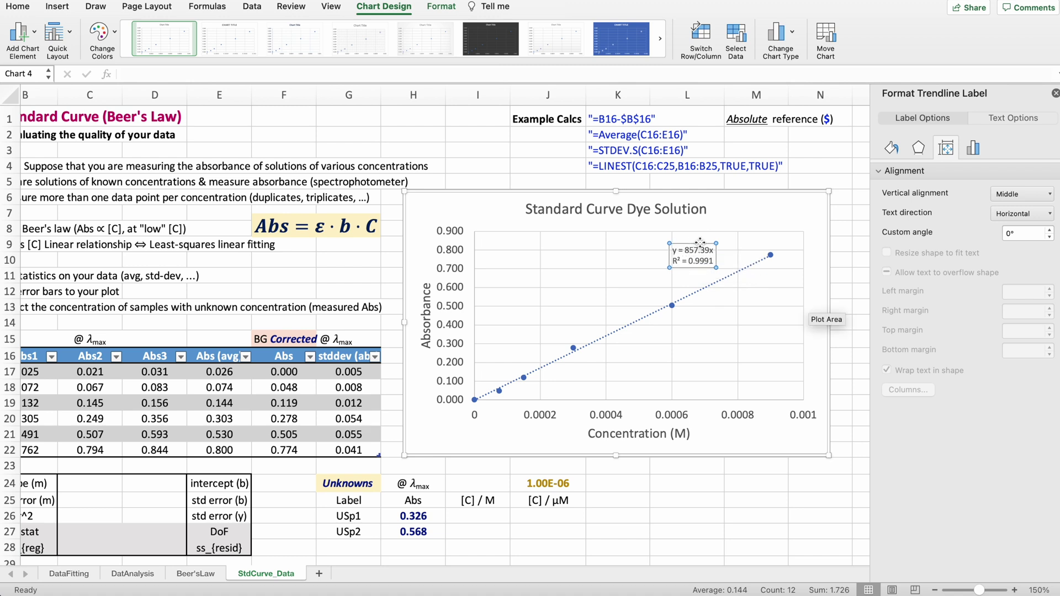
Make the trendline a dashed magenta line
click(718, 280)
click(891, 124)
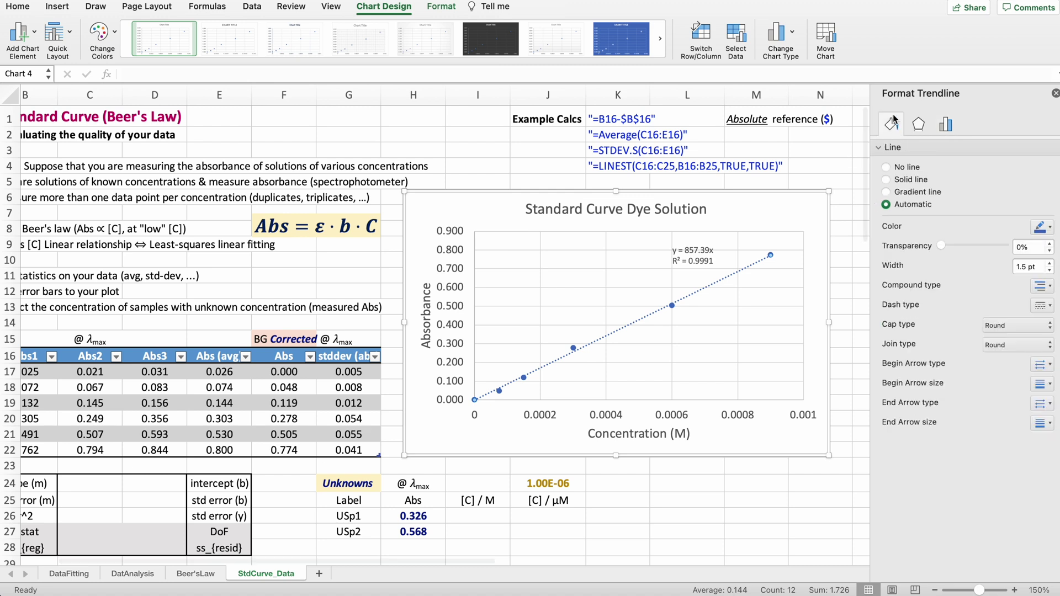
click(1042, 227)
click(1041, 386)
click(1042, 305)
click(1043, 352)
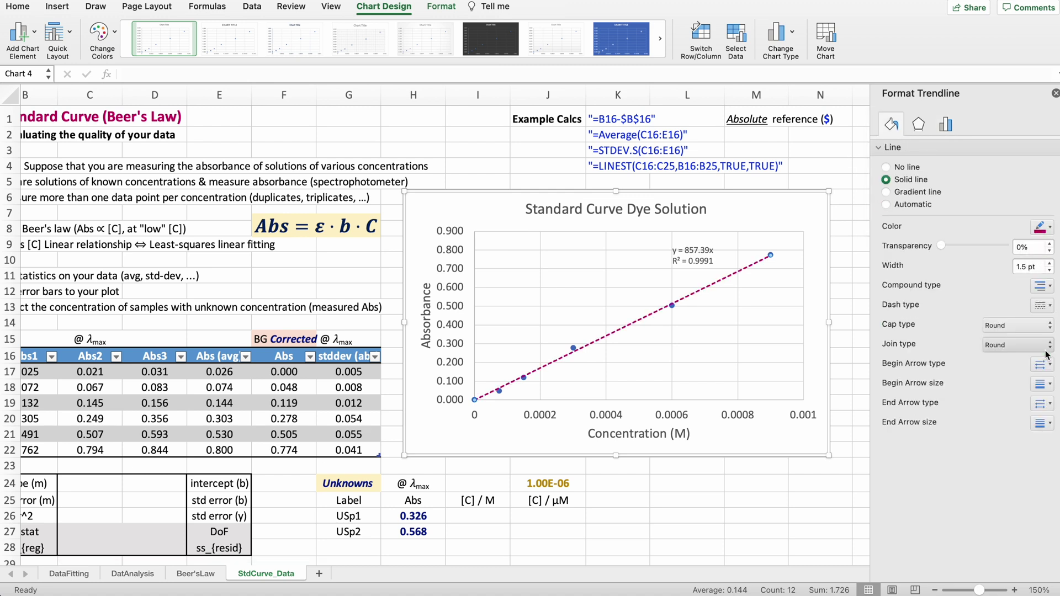
Enlarge the trendline equation label and colour it magenta to match
click(693, 257)
click(18, 6)
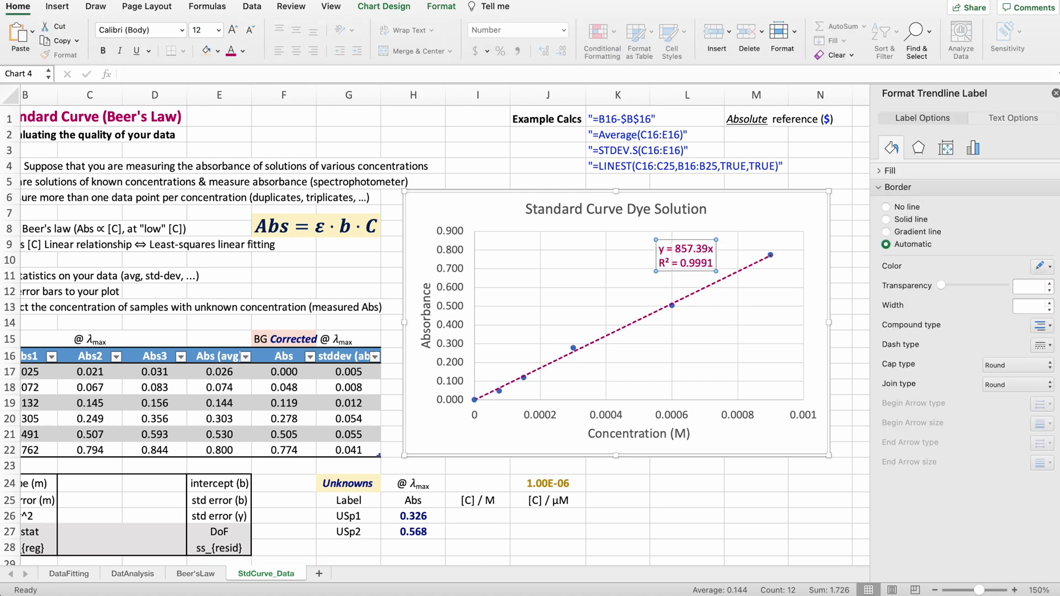
click(1055, 94)
click(523, 222)
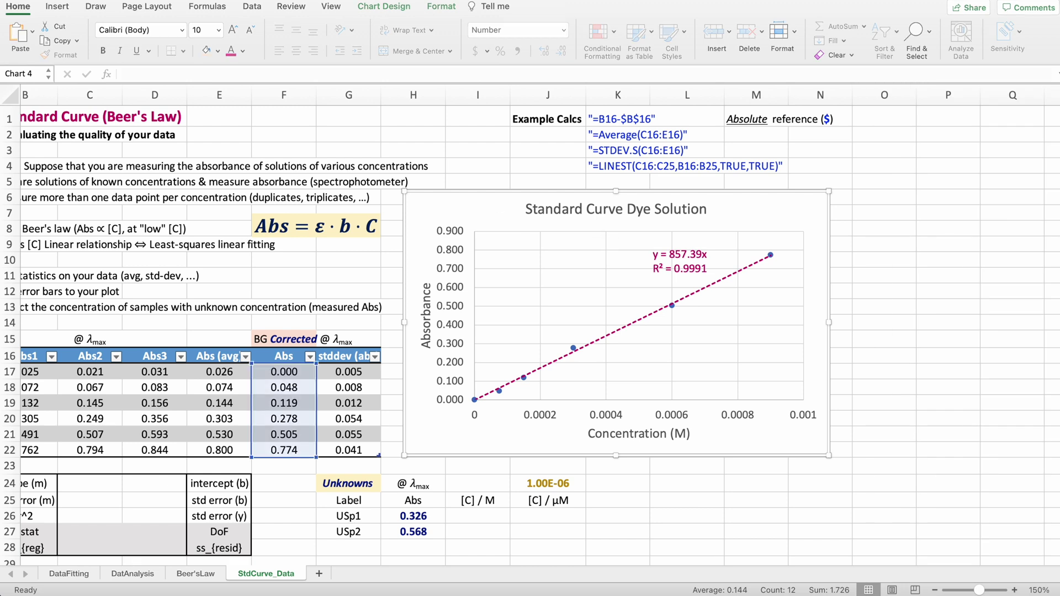
Paste the Abs = 857.4 [1/M]·C [M] box and move it below the chart beside Unknowns
key(cmd+v)
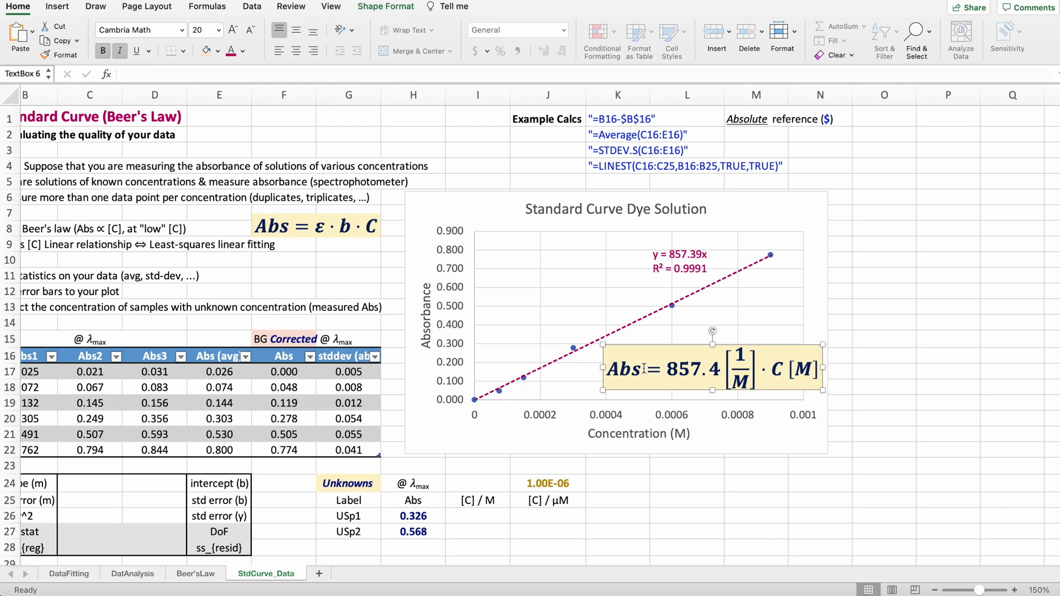
drag(775, 347, 756, 459)
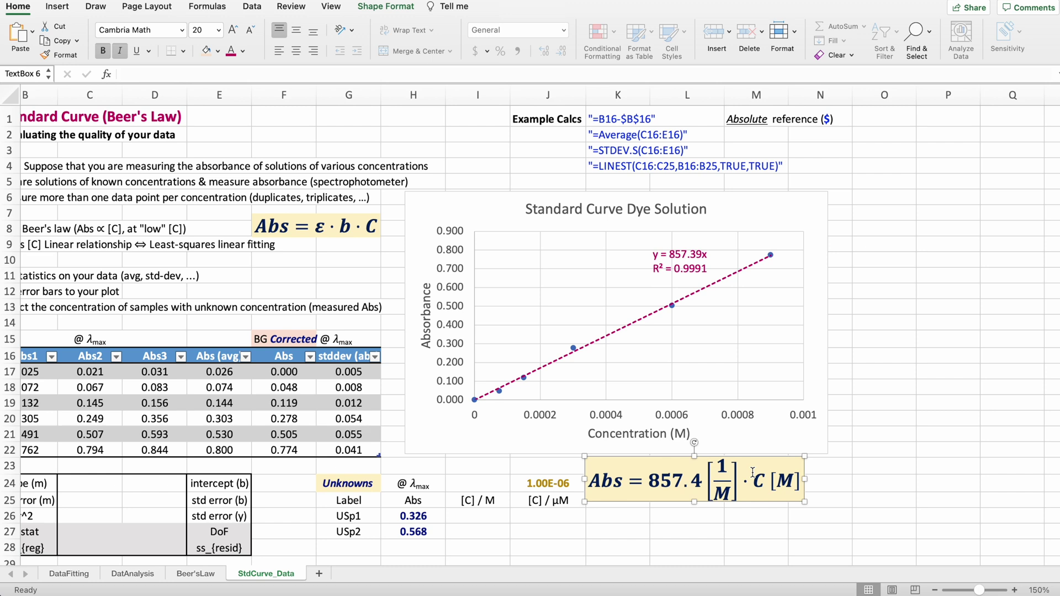
click(575, 349)
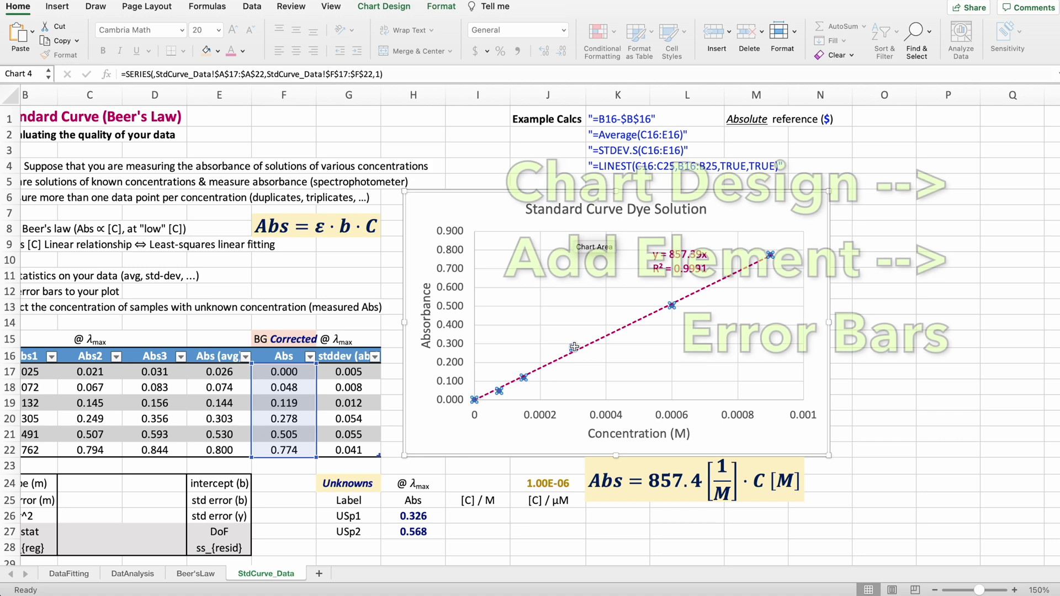
Add standard deviation error bars to the chart's data points
right_click(576, 351)
click(386, 6)
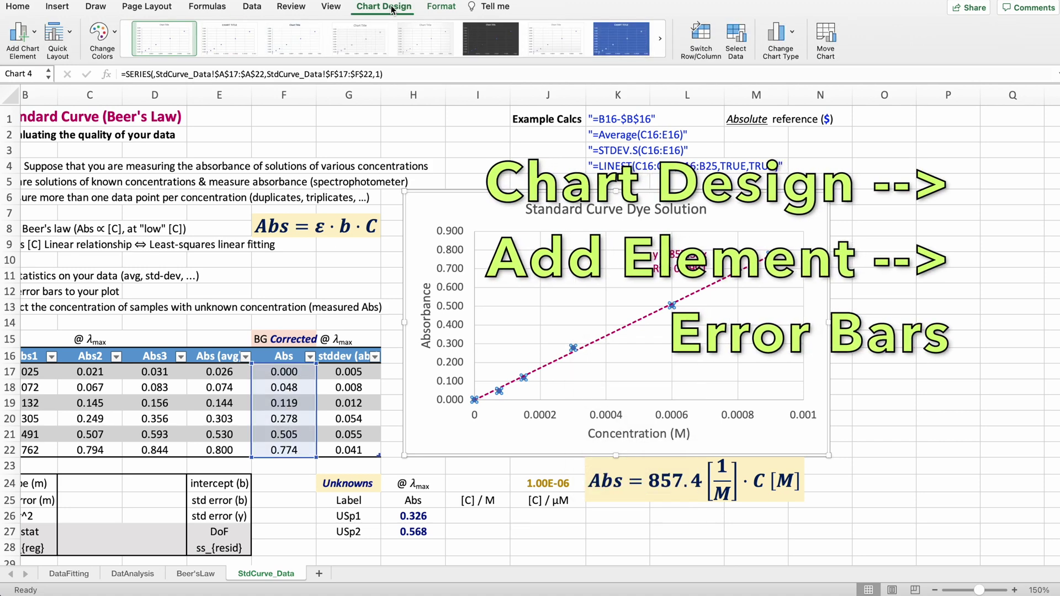
click(33, 43)
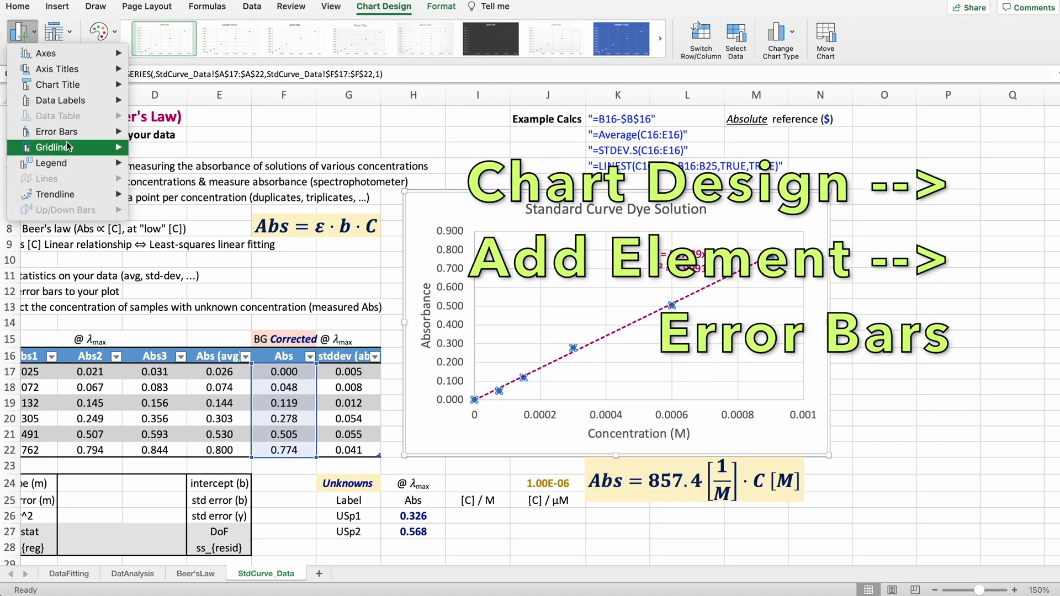
mouse_move(83, 132)
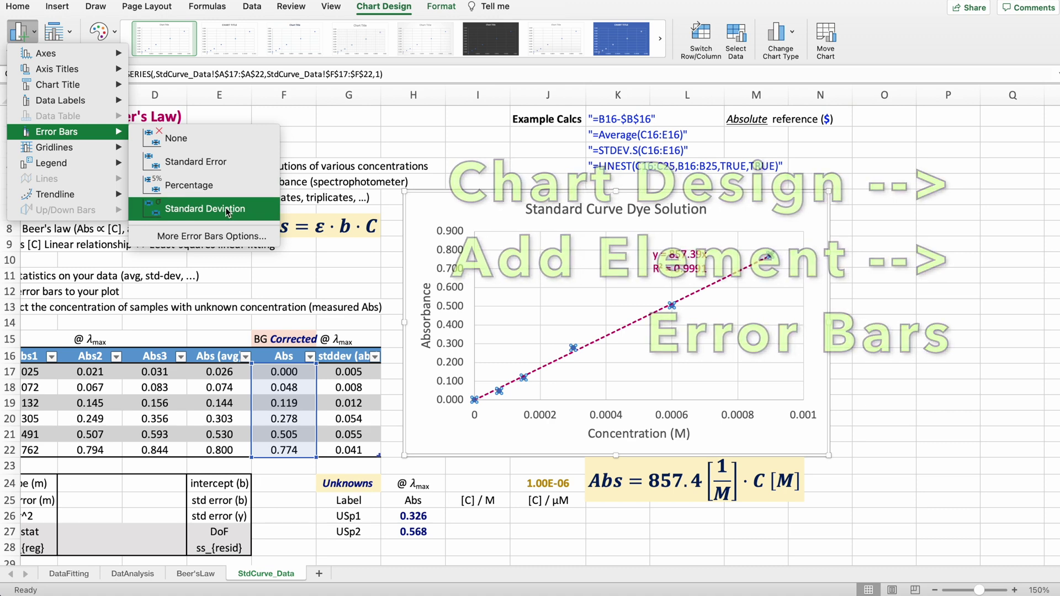
click(182, 208)
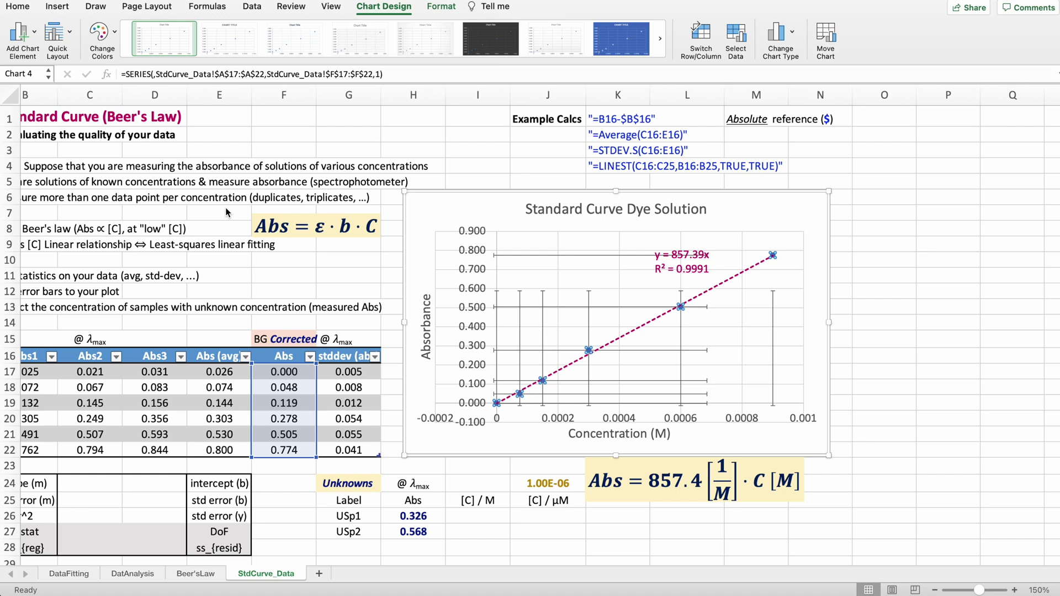
Delete the horizontal error bars, keeping only the vertical ones for formatting
click(653, 350)
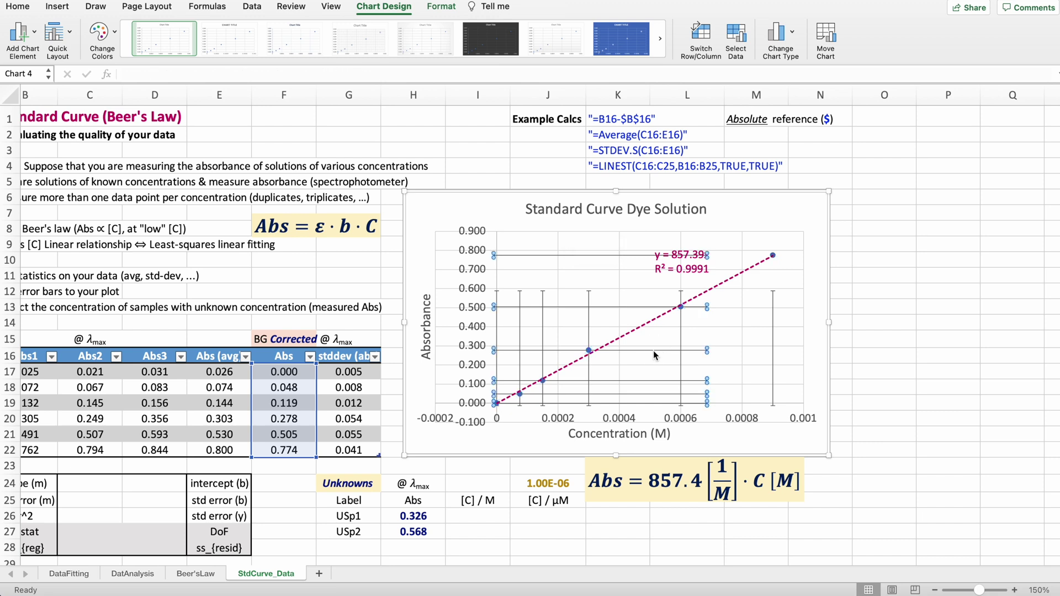
key(Delete)
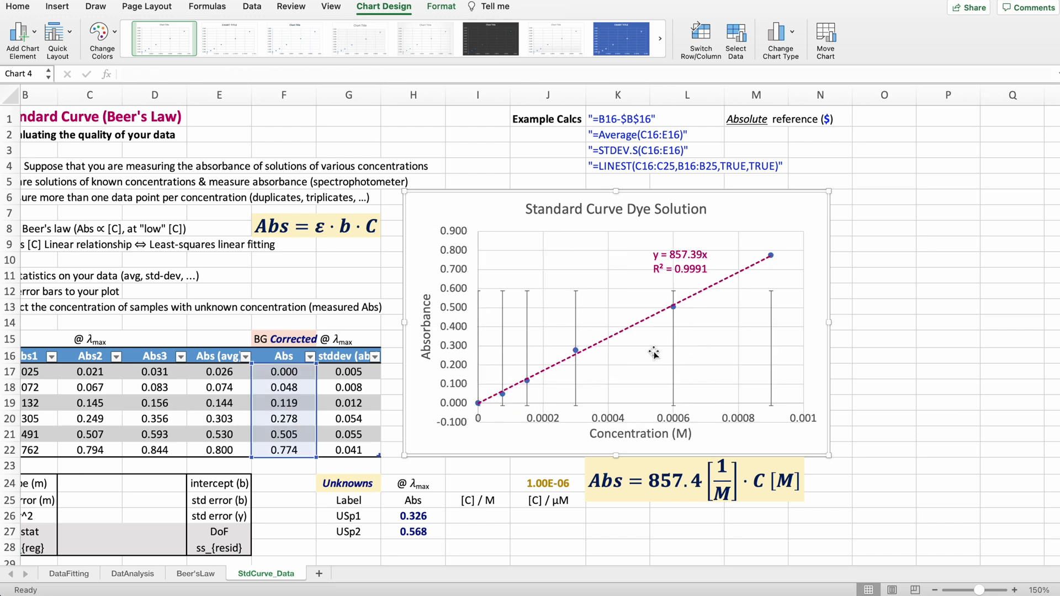
click(575, 318)
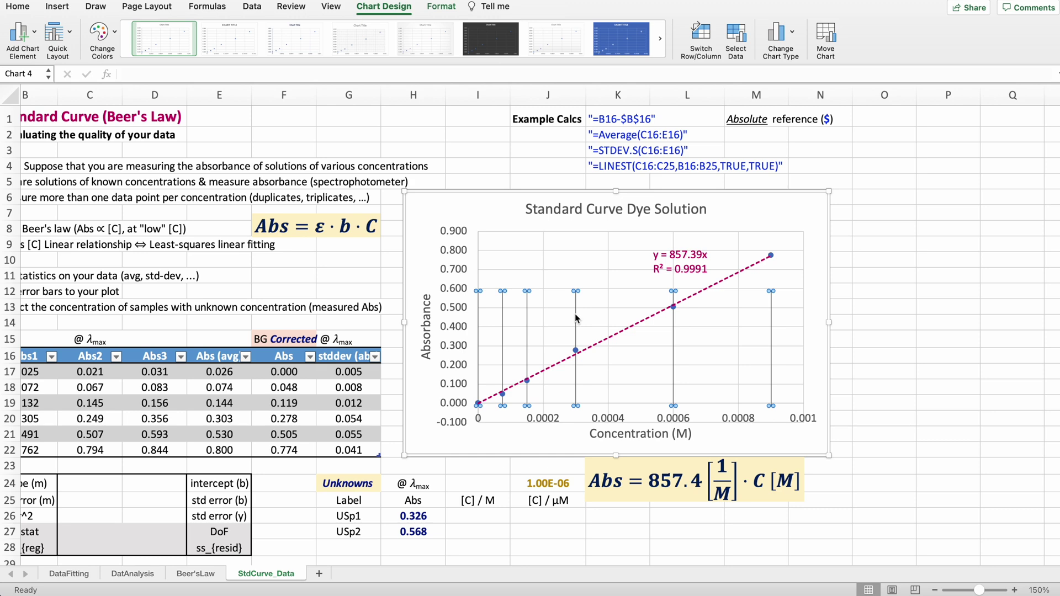
double_click(576, 319)
Set custom positive and negative error values to the stddev range G17:G22
click(907, 376)
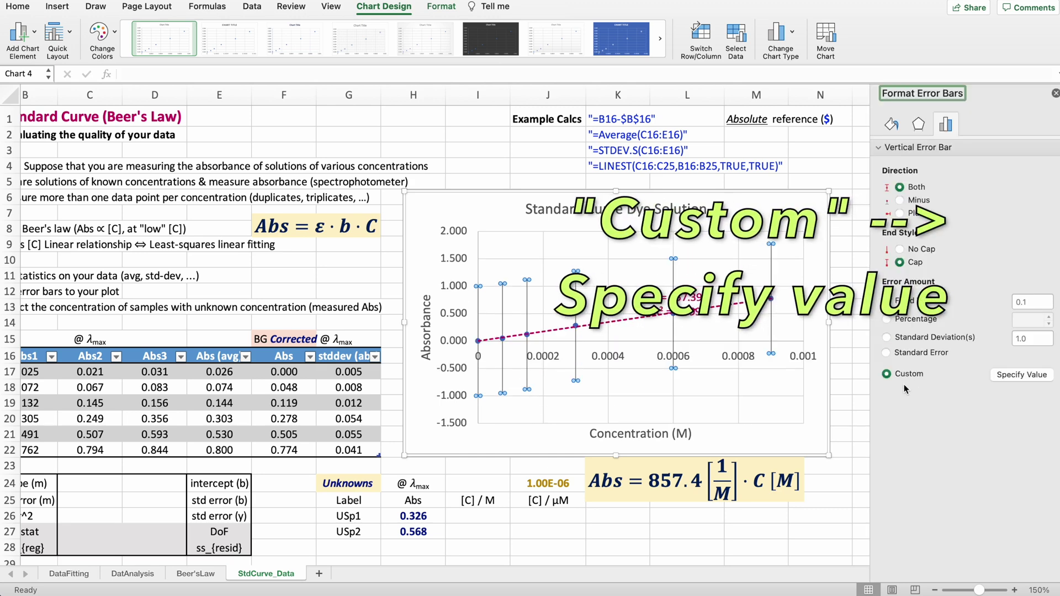
click(1022, 374)
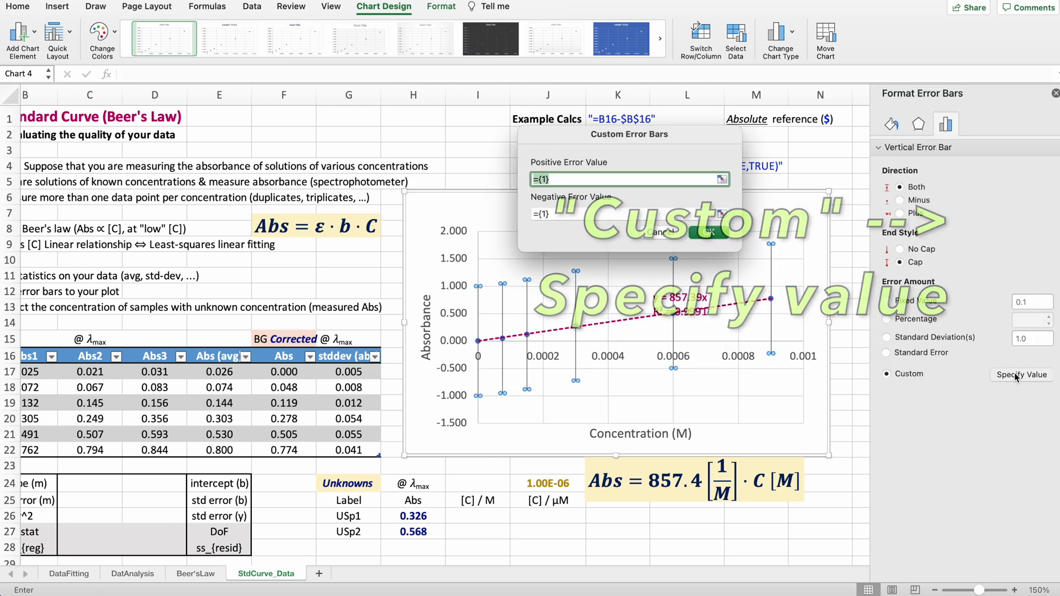
click(722, 179)
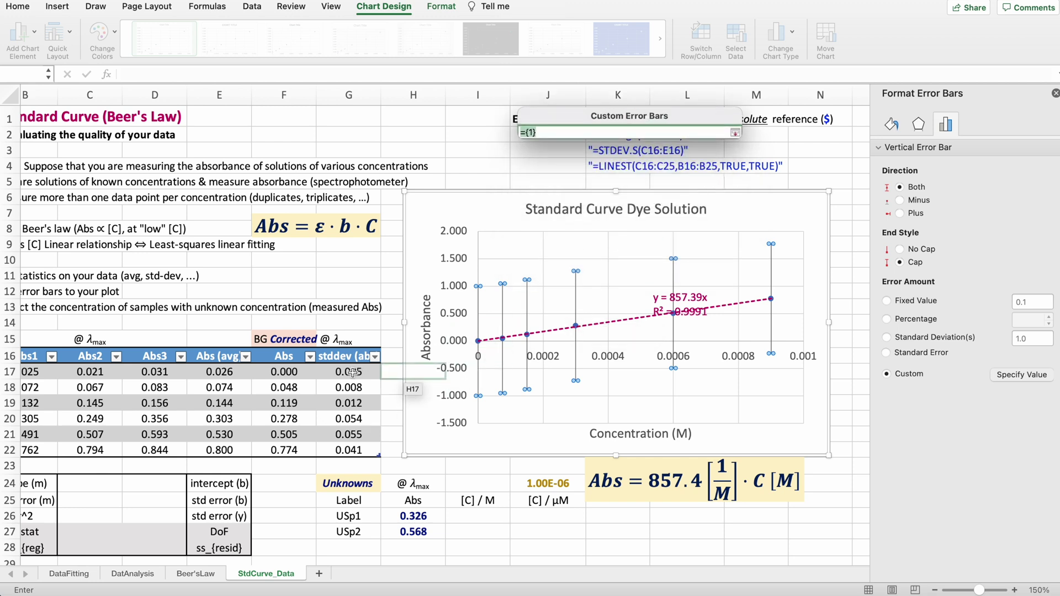
drag(354, 373, 354, 451)
click(736, 133)
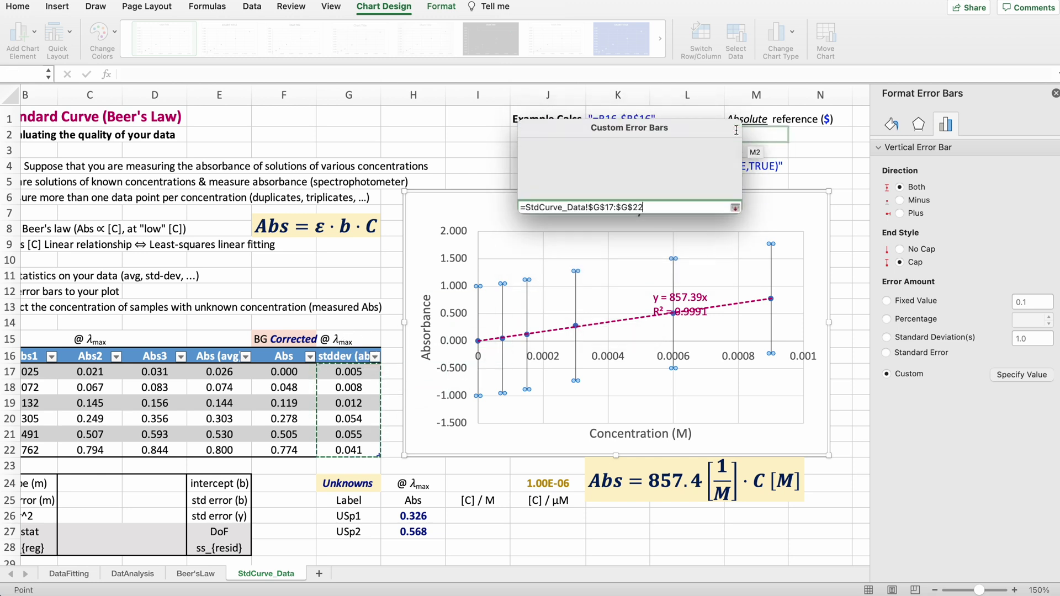
click(724, 214)
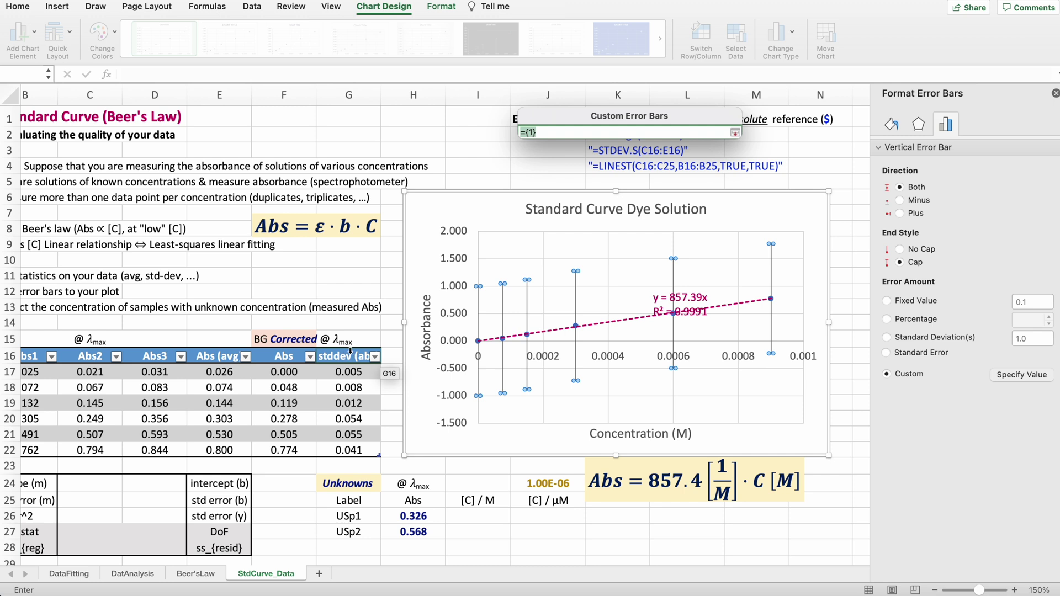
drag(350, 372, 350, 450)
click(736, 133)
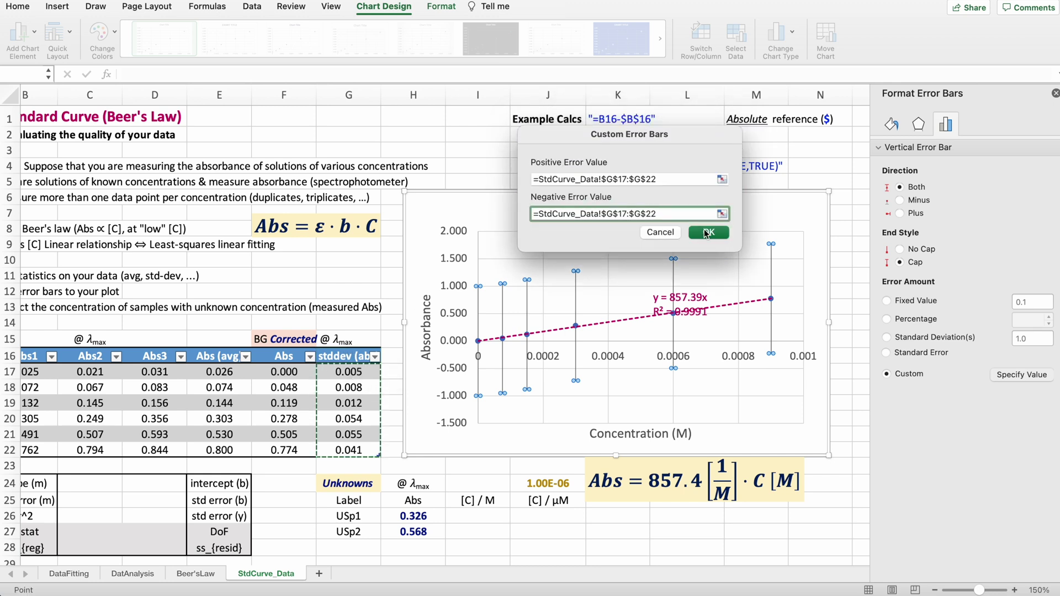
click(708, 232)
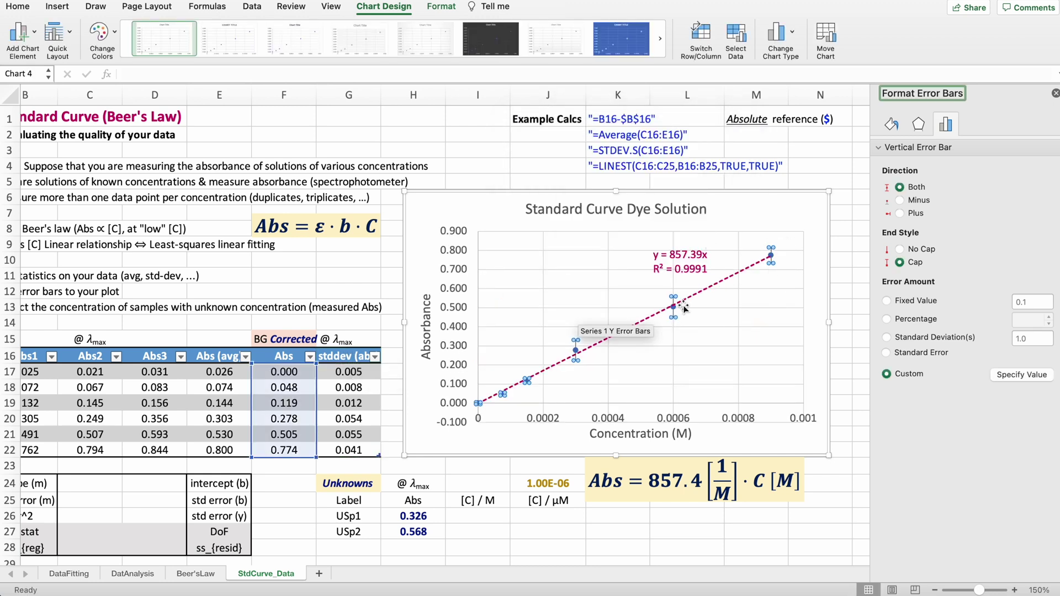
key(Escape)
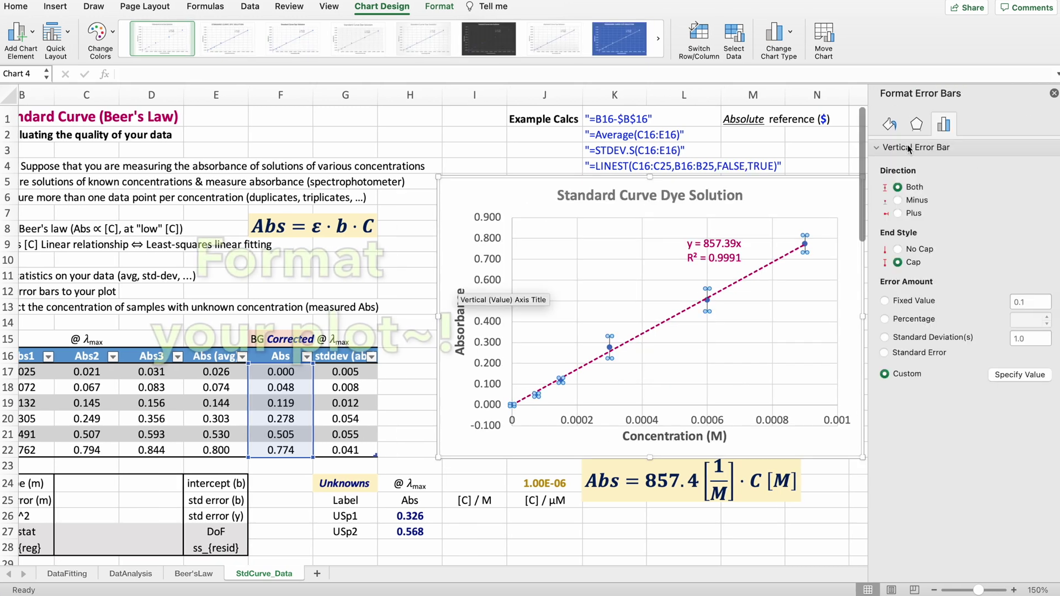
Set the error bar width to 2 pt and select the data series for its markers
click(891, 124)
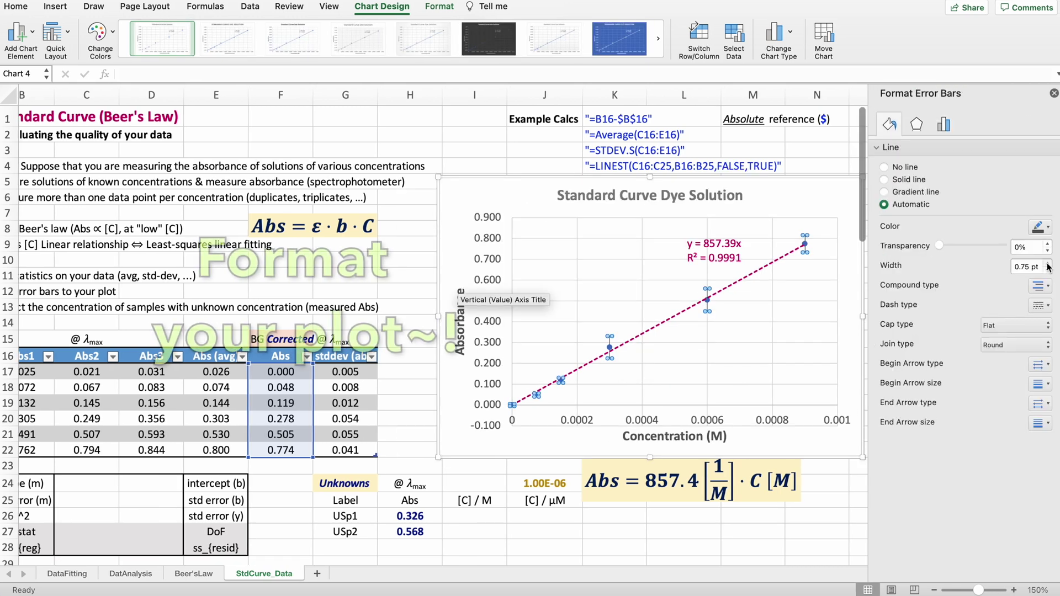
click(764, 310)
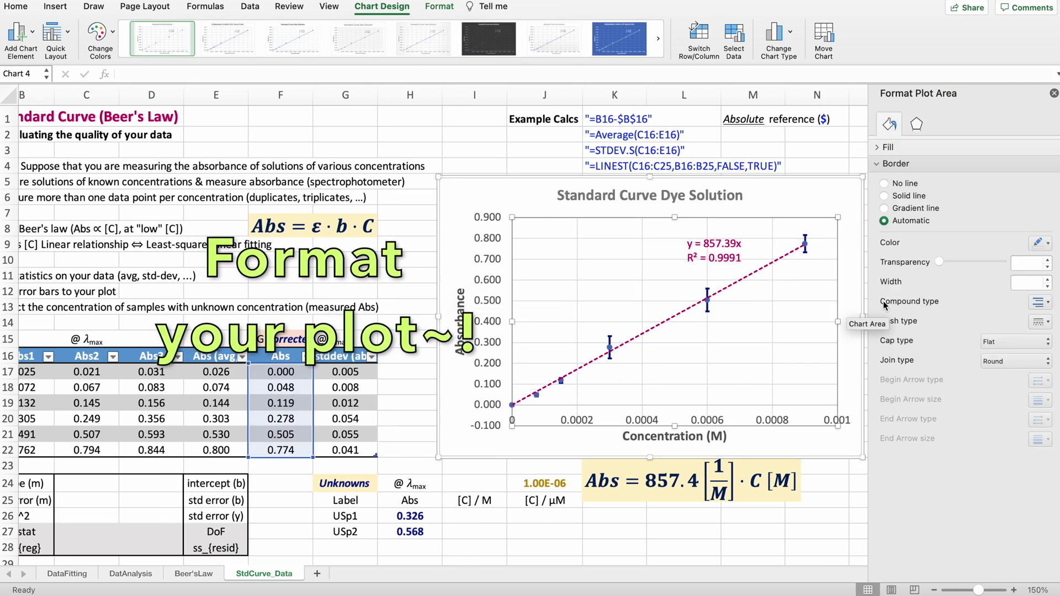
click(609, 348)
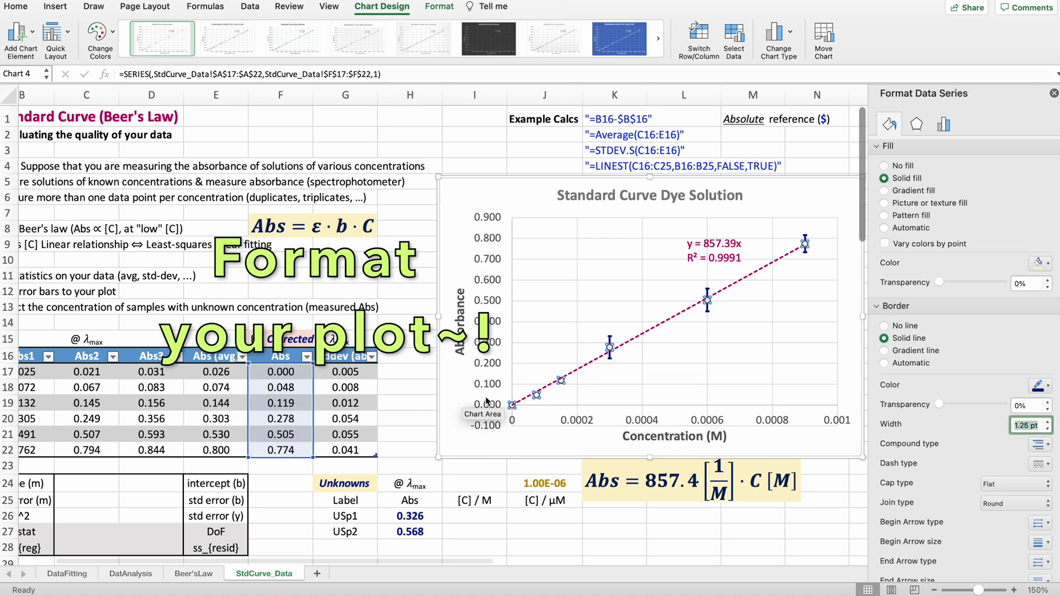
Set the vertical Absorbance axis minimum to 0
key(Up)
click(972, 148)
click(907, 170)
double_click(1006, 214)
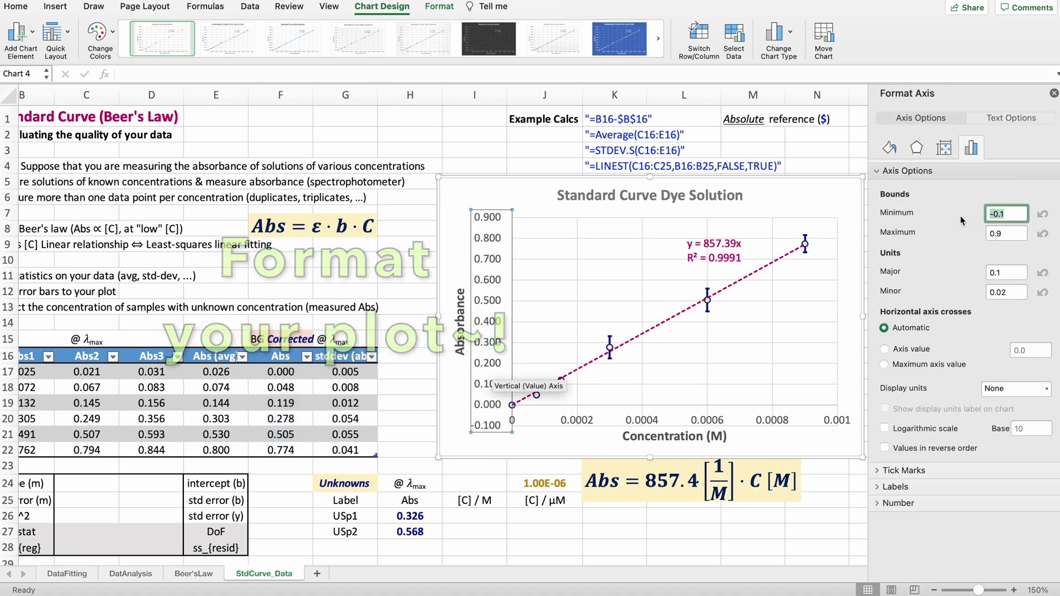
text(0)
key(Return)
click(1054, 94)
scroll(467, 456, down, 2)
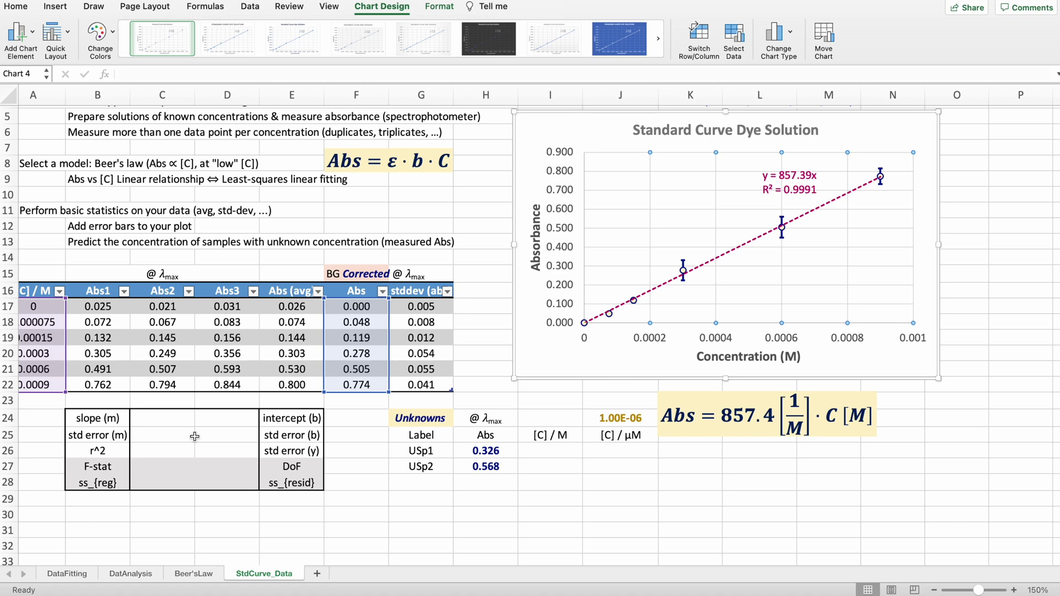
scroll(195, 436, up, 4)
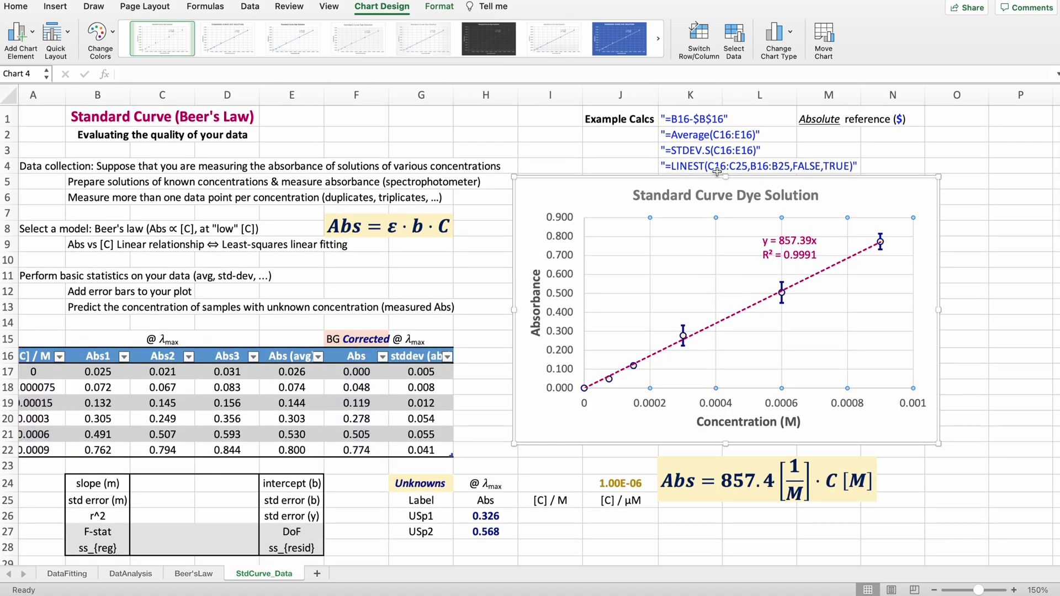
scroll(436, 334, down, 3)
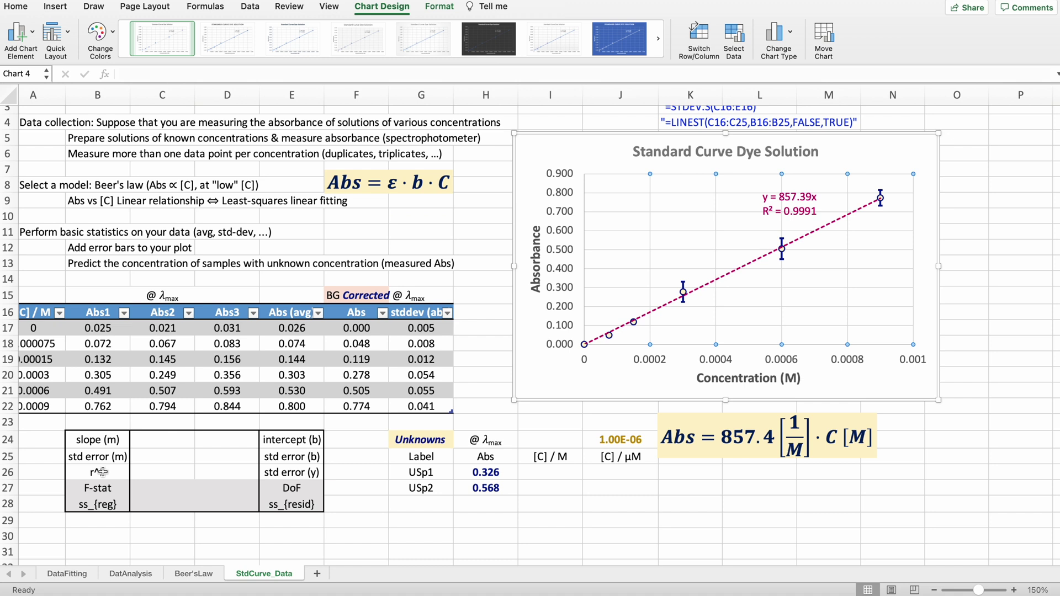
drag(149, 438, 227, 501)
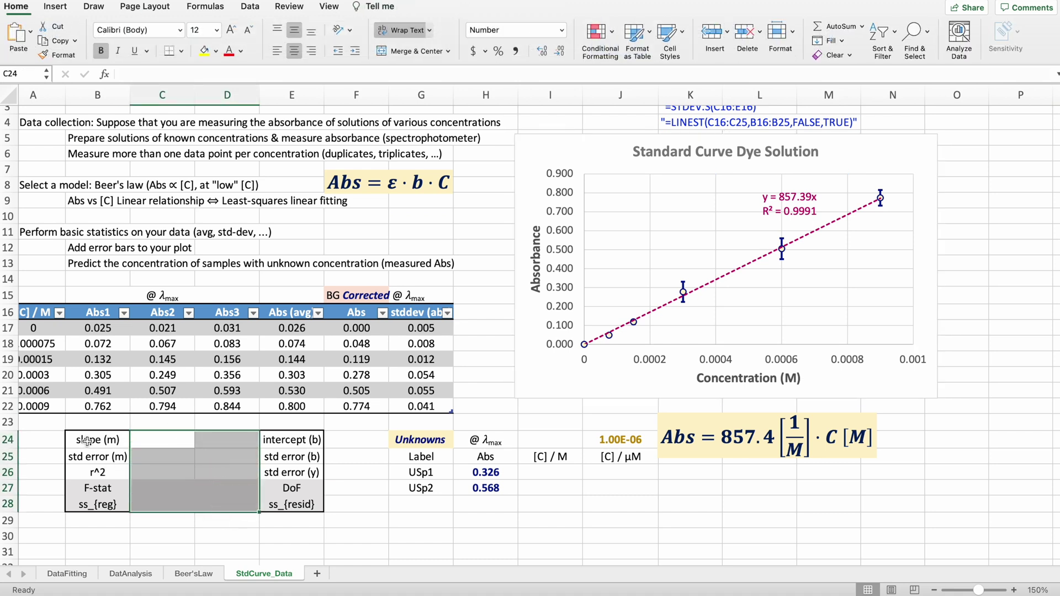
drag(87, 440, 88, 504)
drag(287, 440, 286, 505)
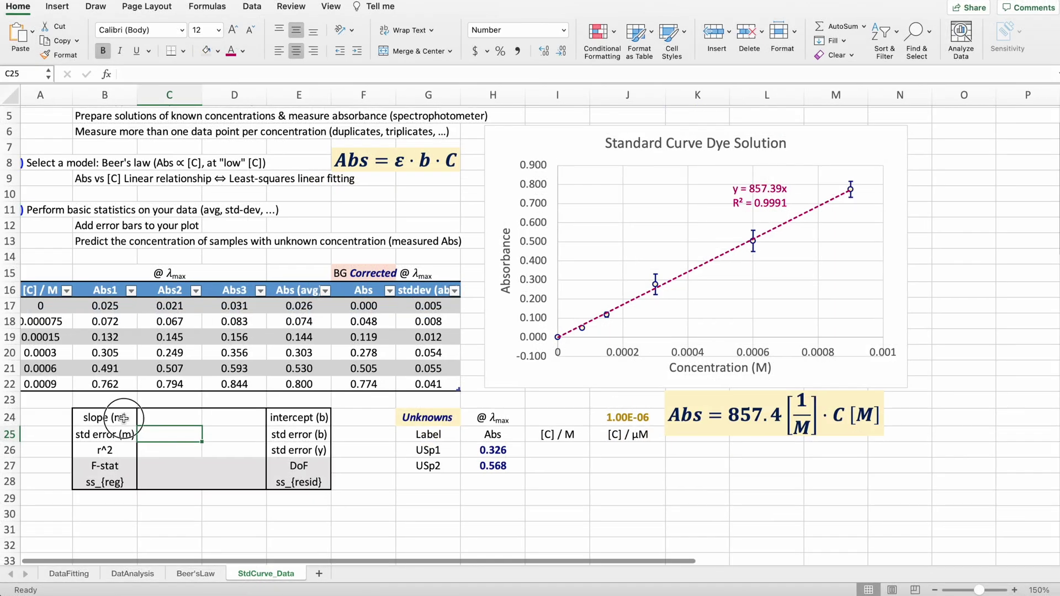
click(125, 418)
key(Tab)
key(Tab)
click(104, 452)
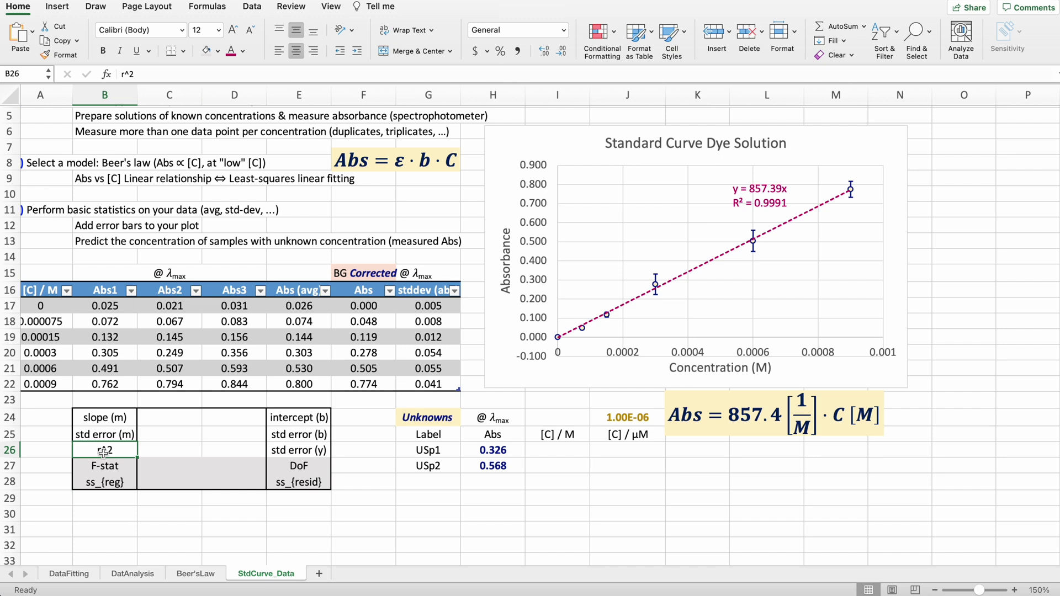
drag(103, 452, 104, 418)
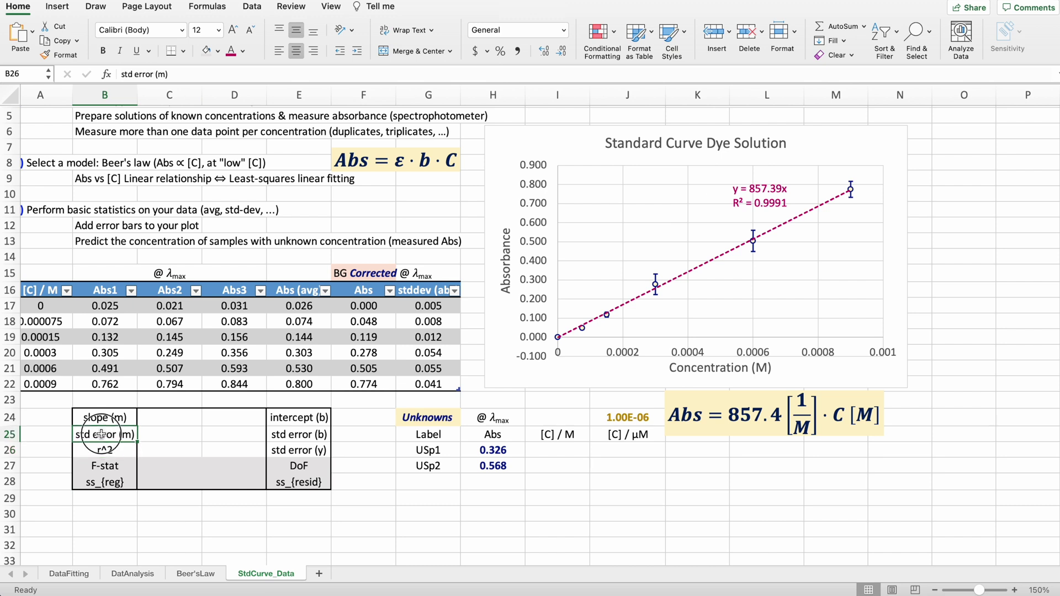
drag(298, 418, 298, 450)
click(299, 450)
drag(103, 470, 293, 484)
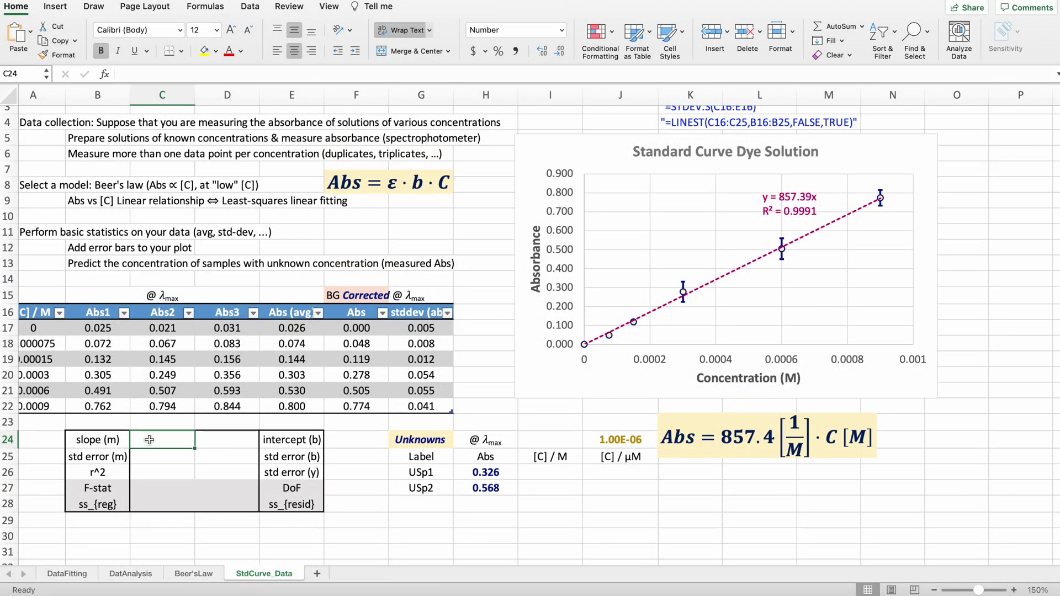
drag(149, 440, 235, 508)
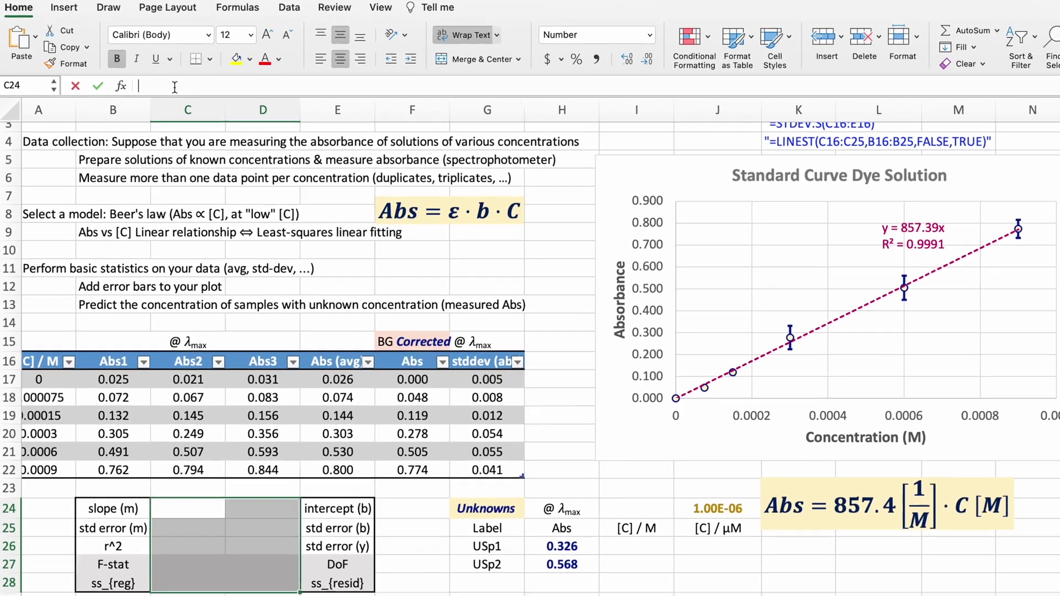
Enter =LINEST(F17:F22,A17:A22,FALSE,TRUE) as an array formula across C24:D28
click(157, 77)
text(=L)
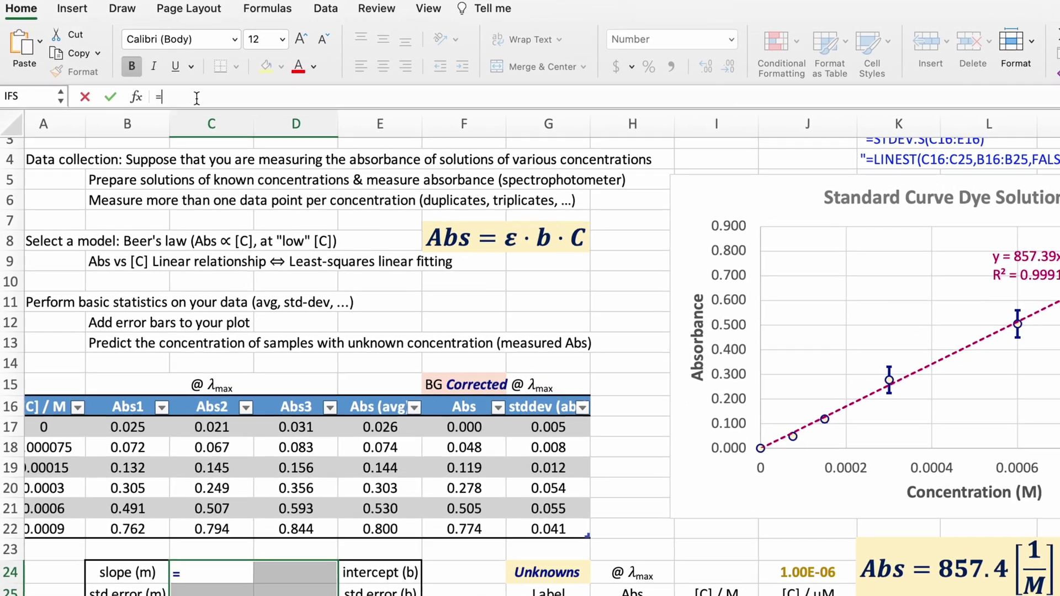
text(INE)
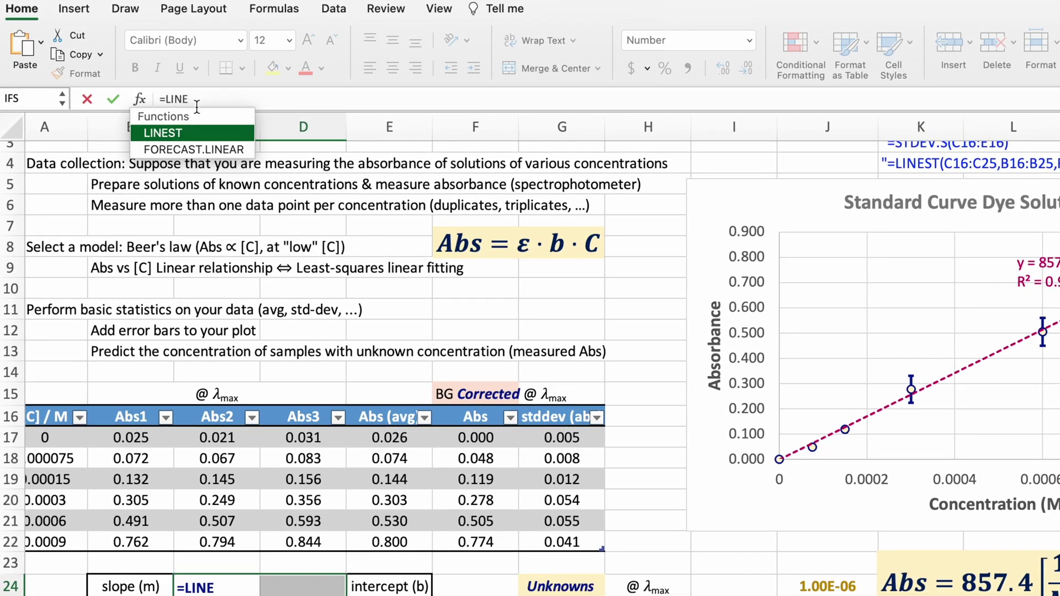
double_click(180, 133)
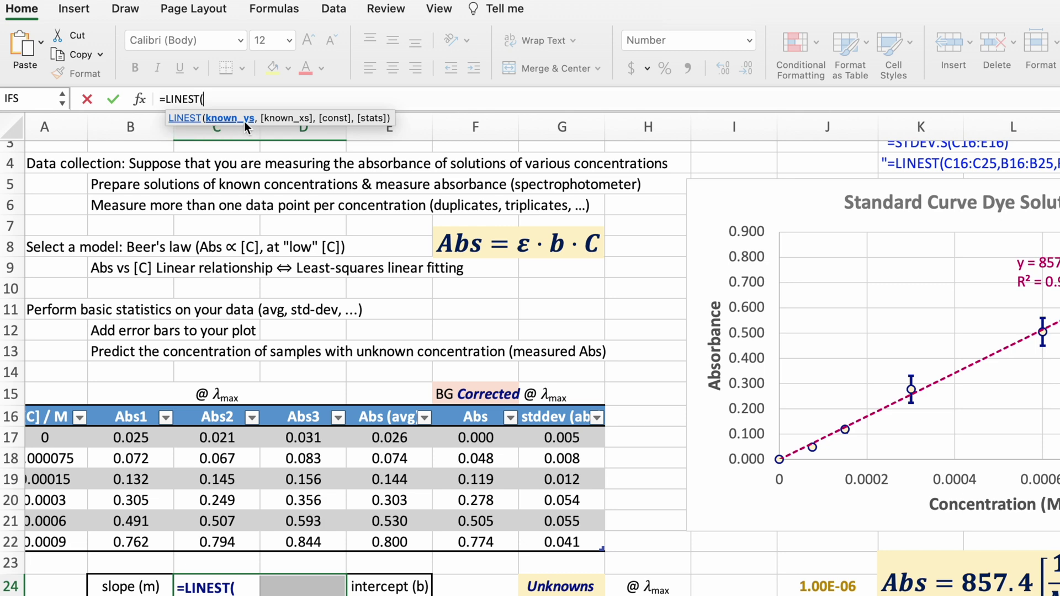
click(471, 409)
text(,)
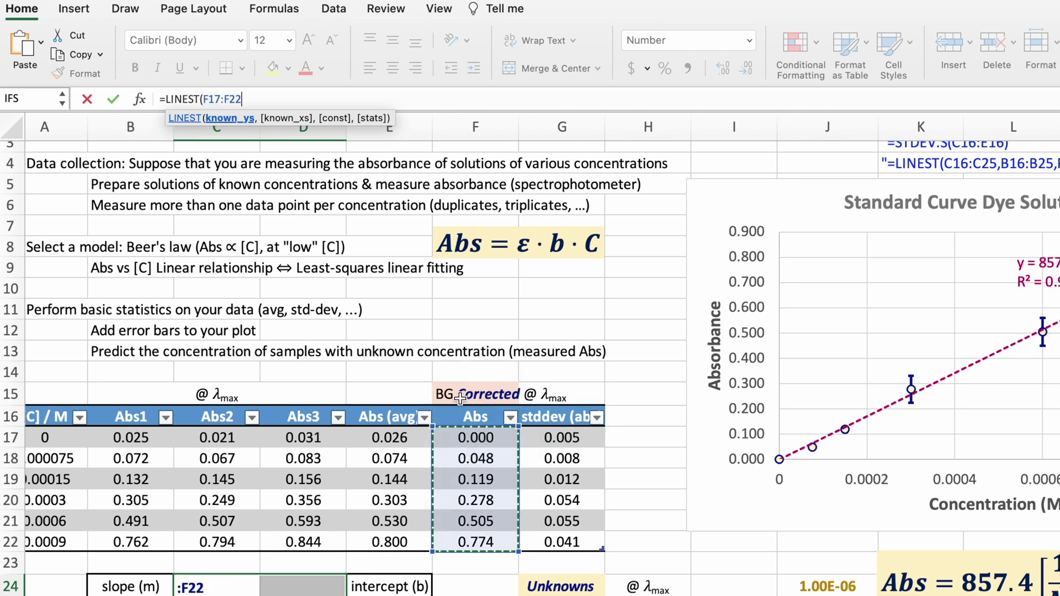
scroll(61, 412, left, 2)
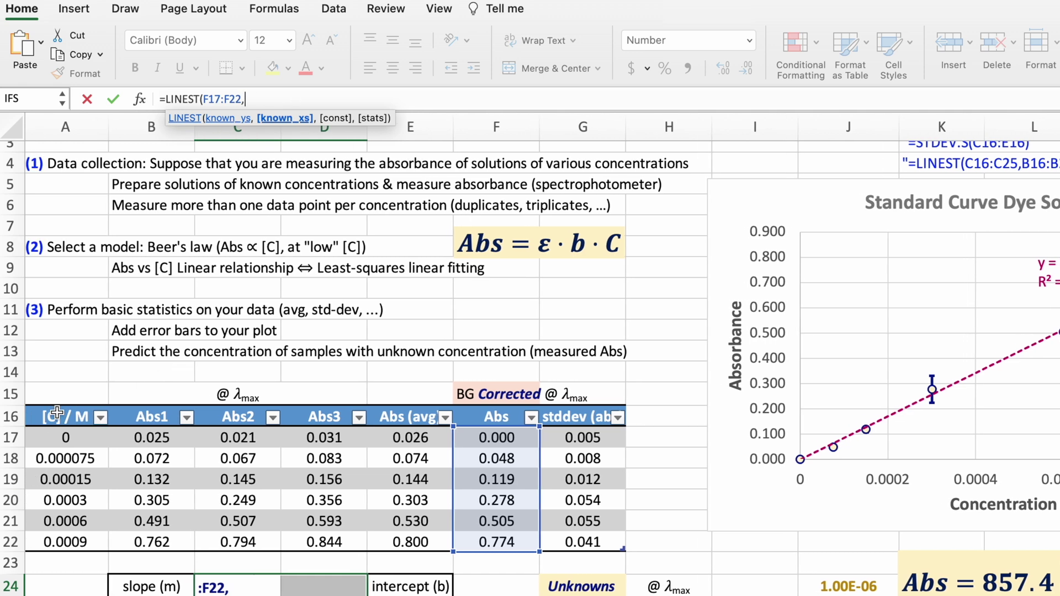
click(57, 412)
text(,)
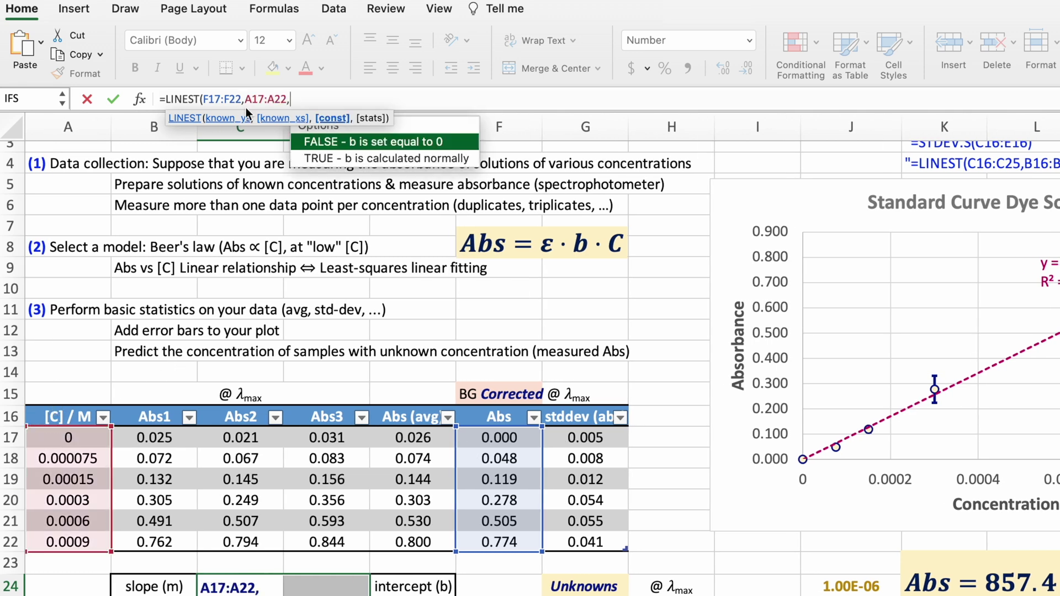
double_click(383, 145)
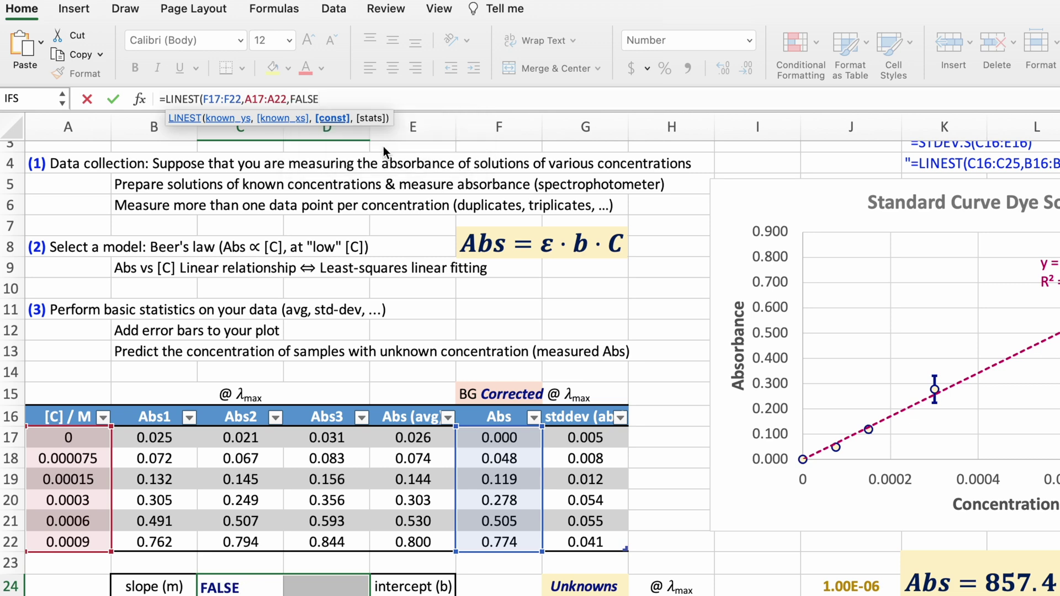
text(,)
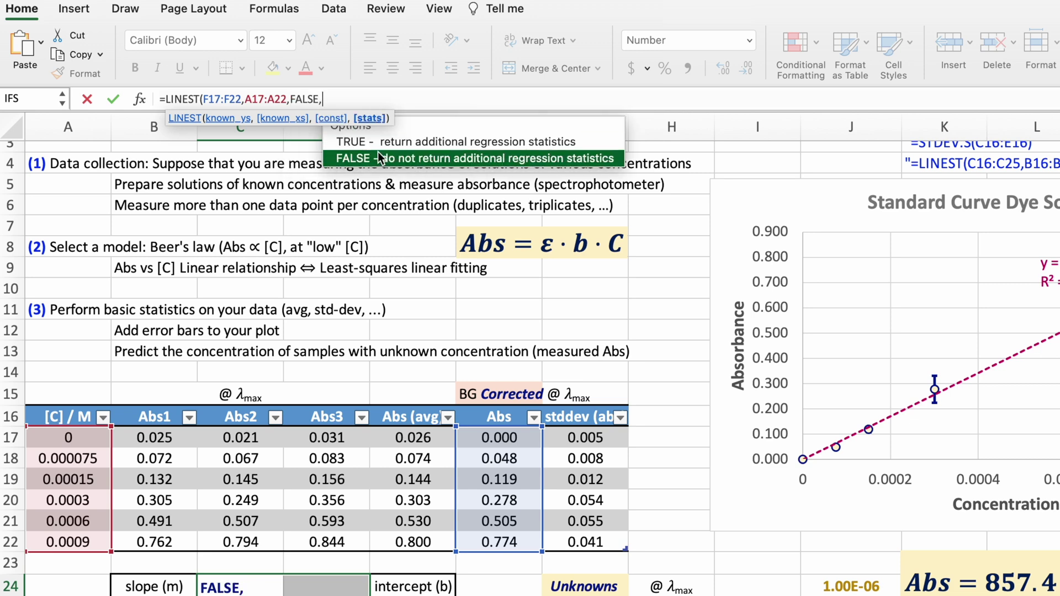
double_click(379, 142)
text())
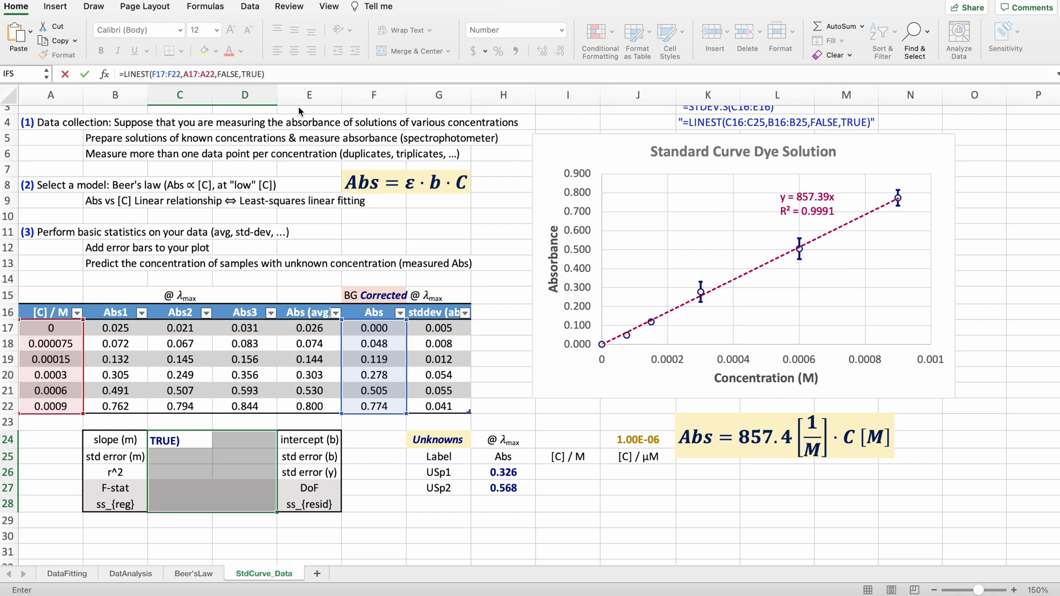
key(ctrl+shift+Return)
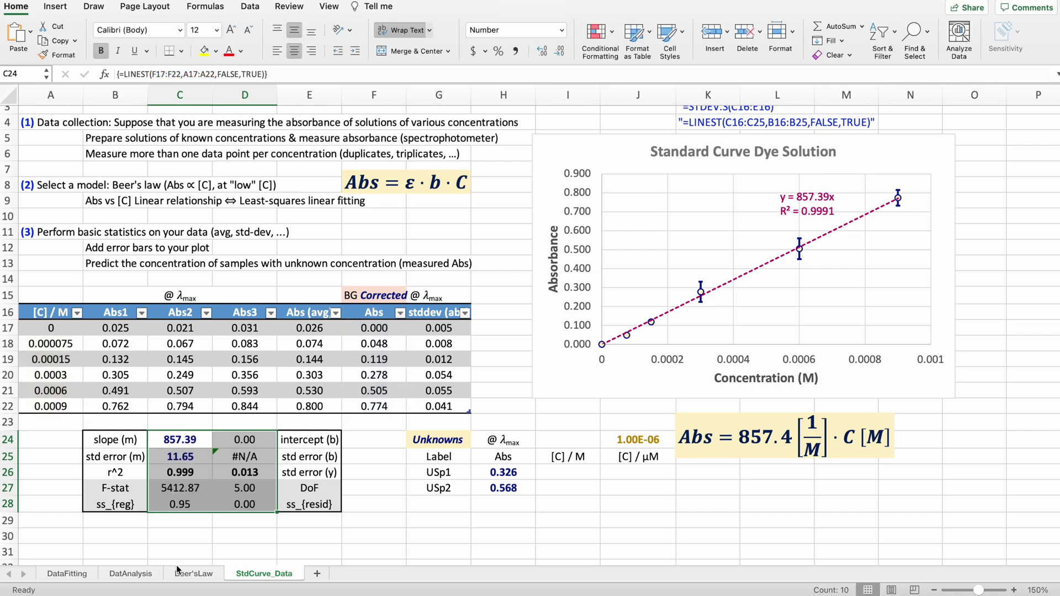
click(182, 441)
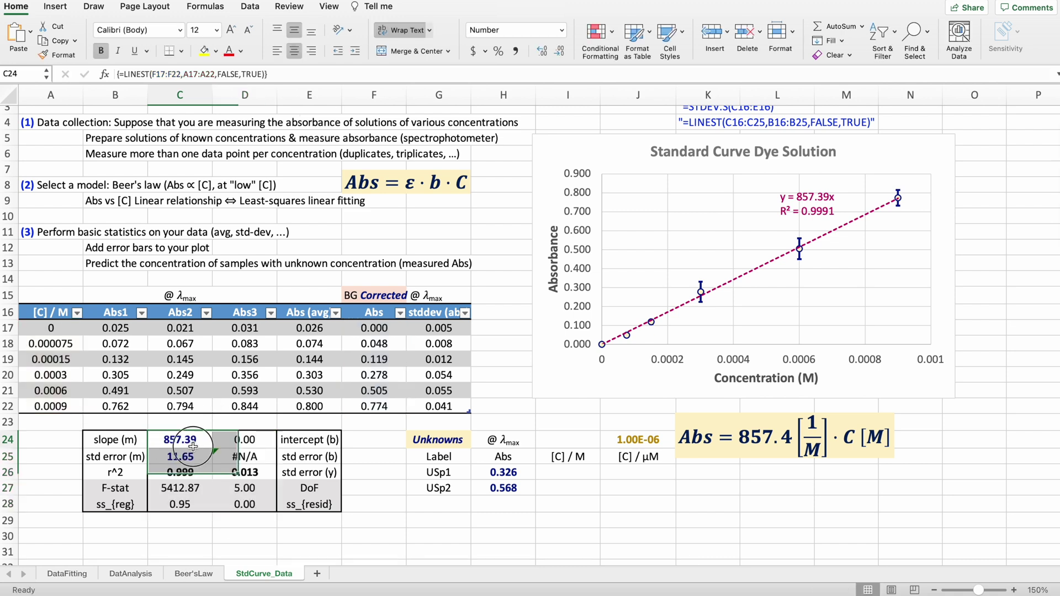
click(250, 444)
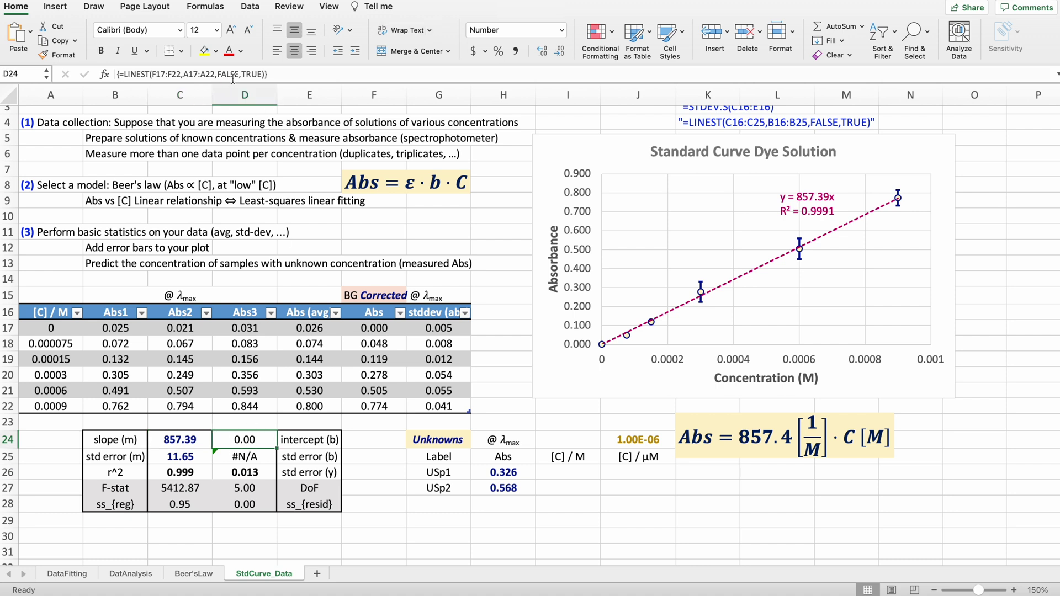
click(239, 458)
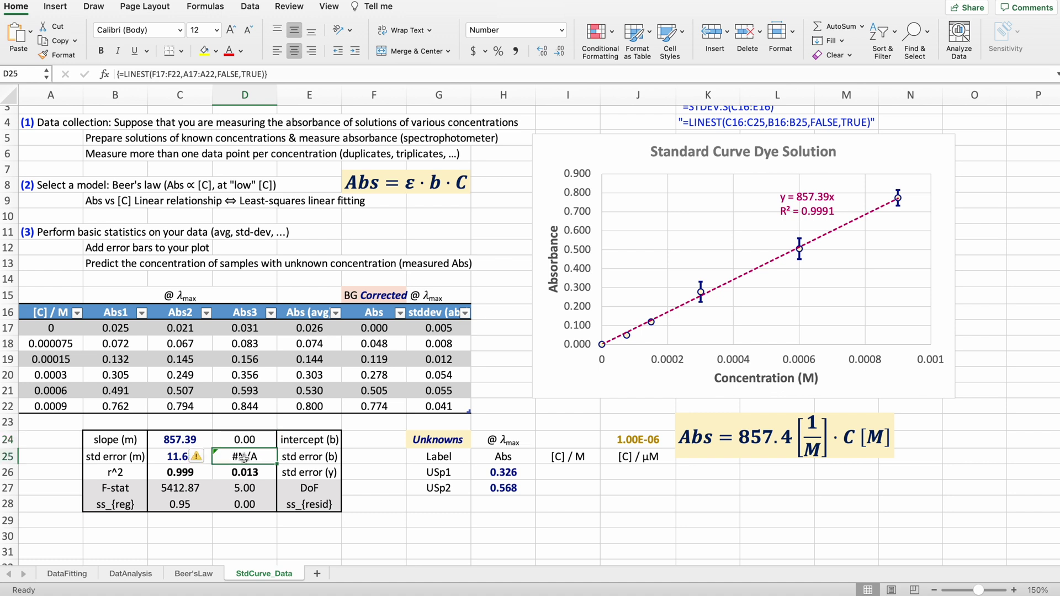
click(197, 450)
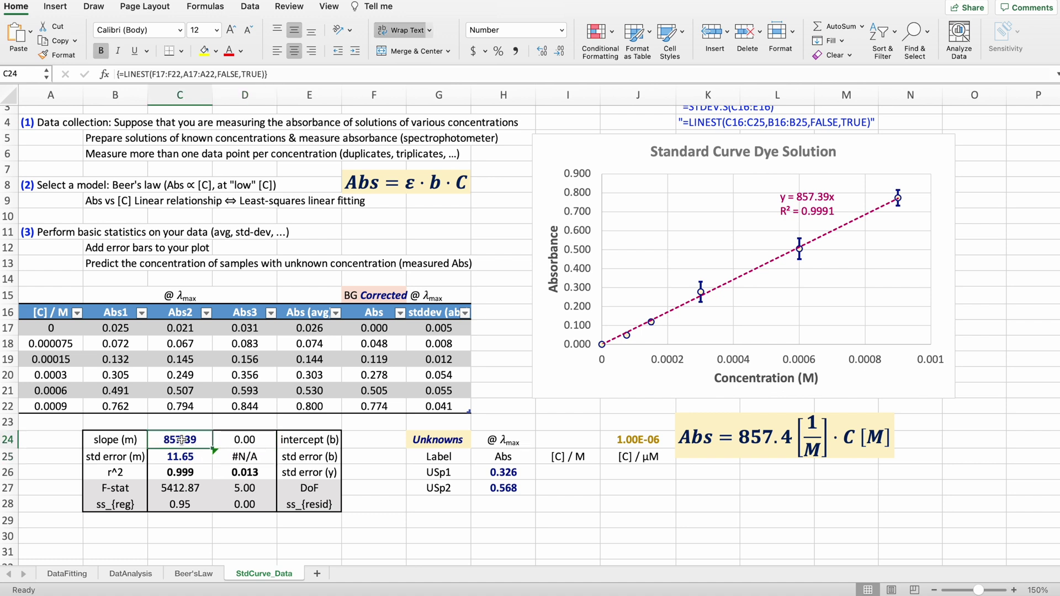
click(180, 474)
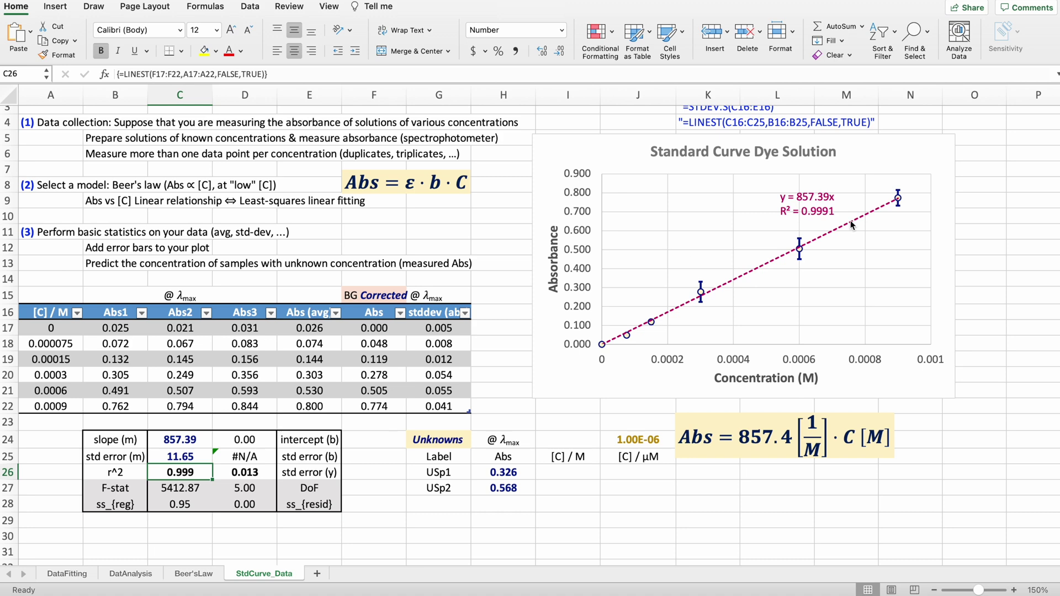
scroll(504, 393, up, 1)
Enter =H26/$C$24 in I26, giving USp1's concentration of 0.00038022 M
click(585, 478)
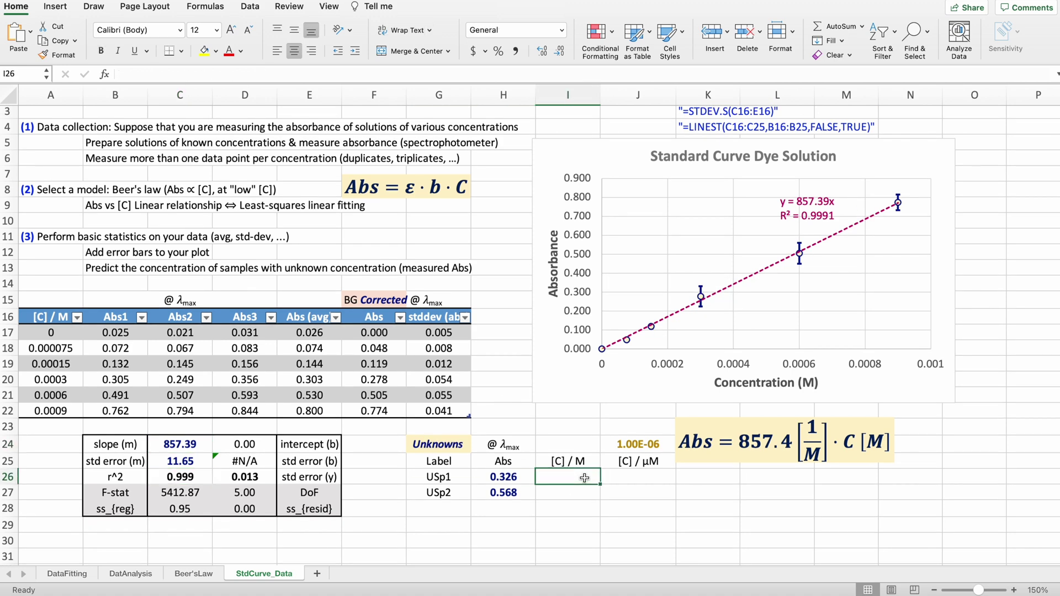
scroll(584, 478, down, 1)
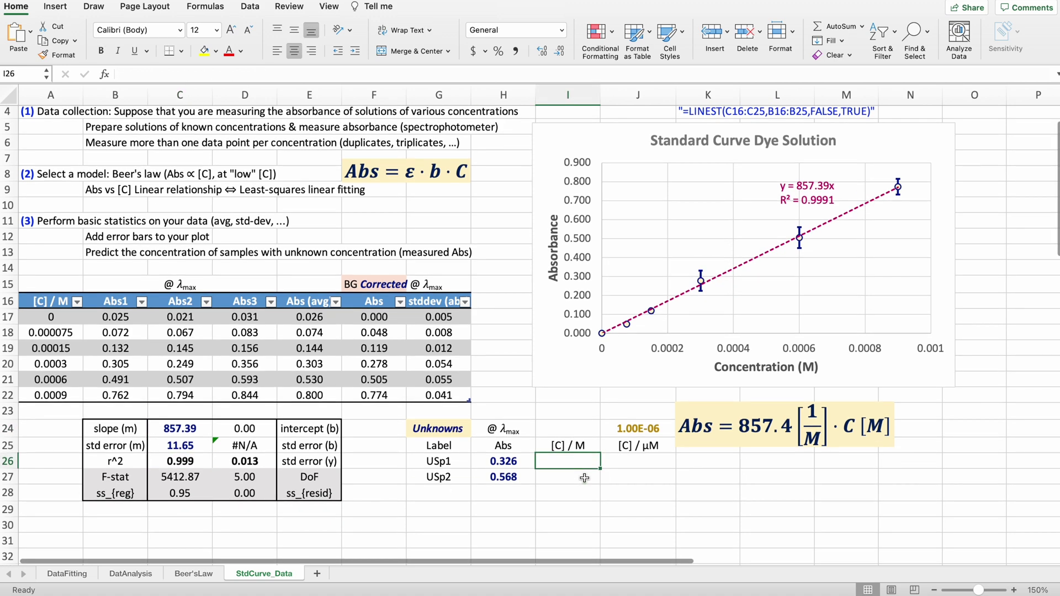
text(=)
click(504, 462)
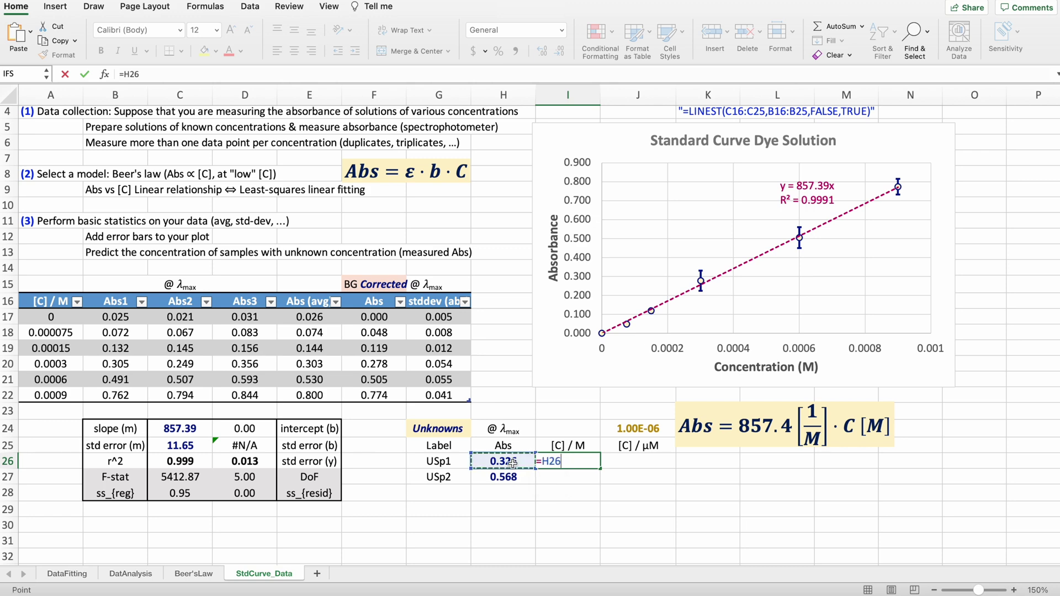
text(/)
click(155, 429)
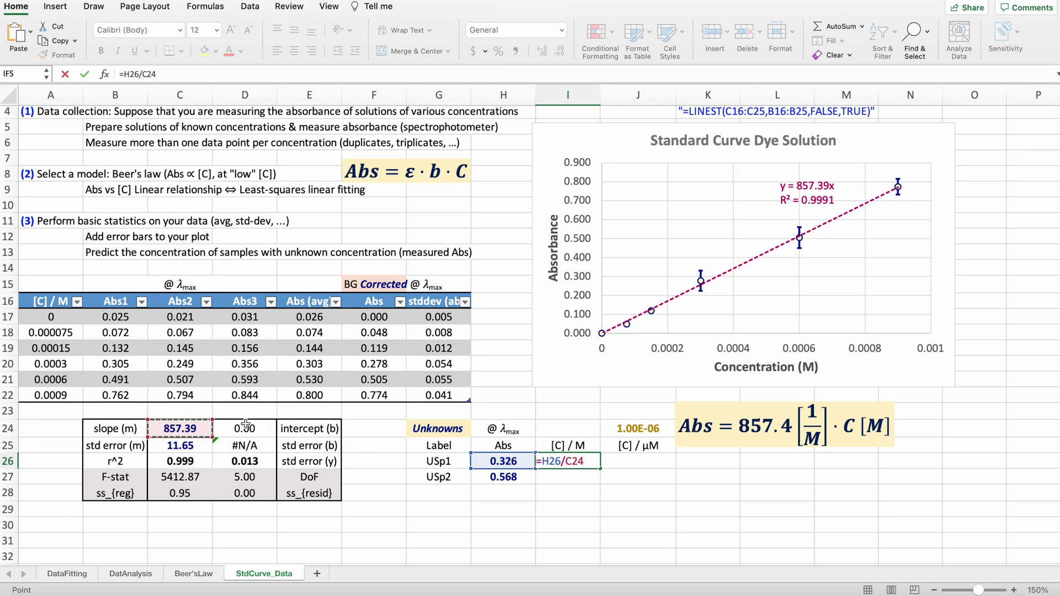
scroll(722, 173, up, 3)
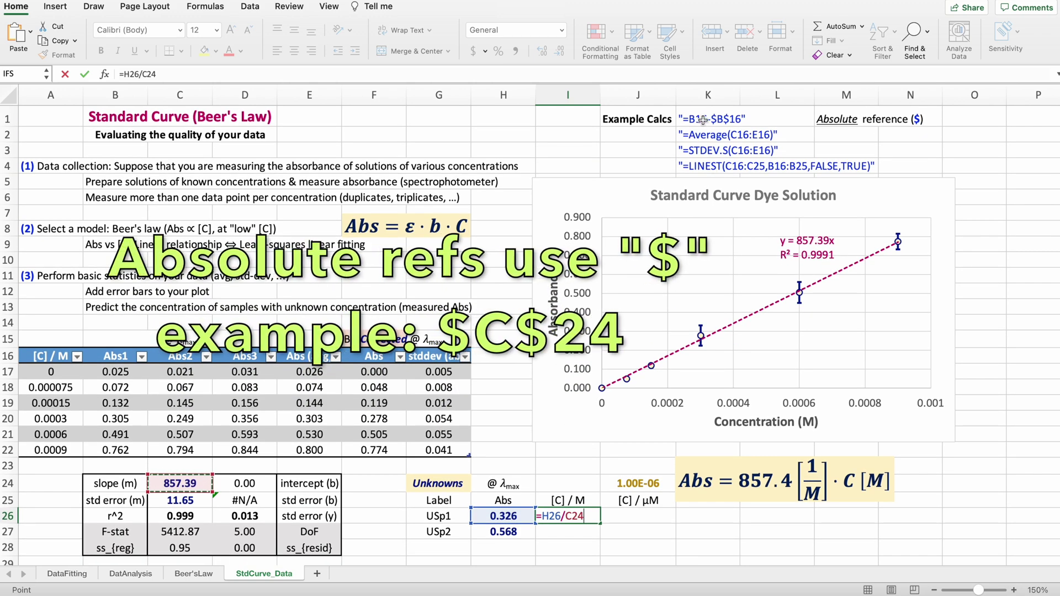
click(142, 74)
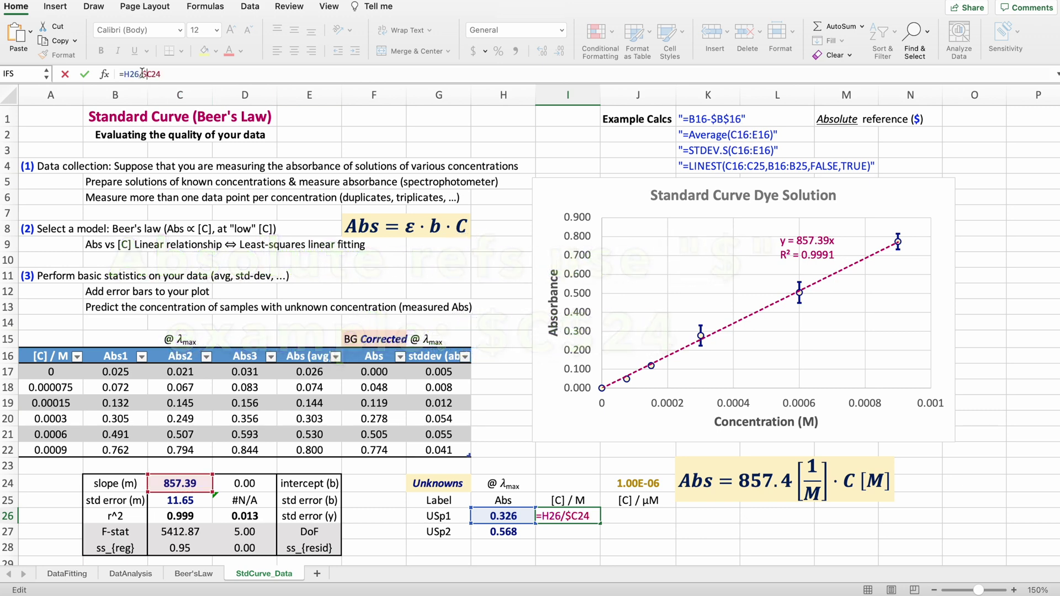
text($)
key(Right)
text($)
key(Return)
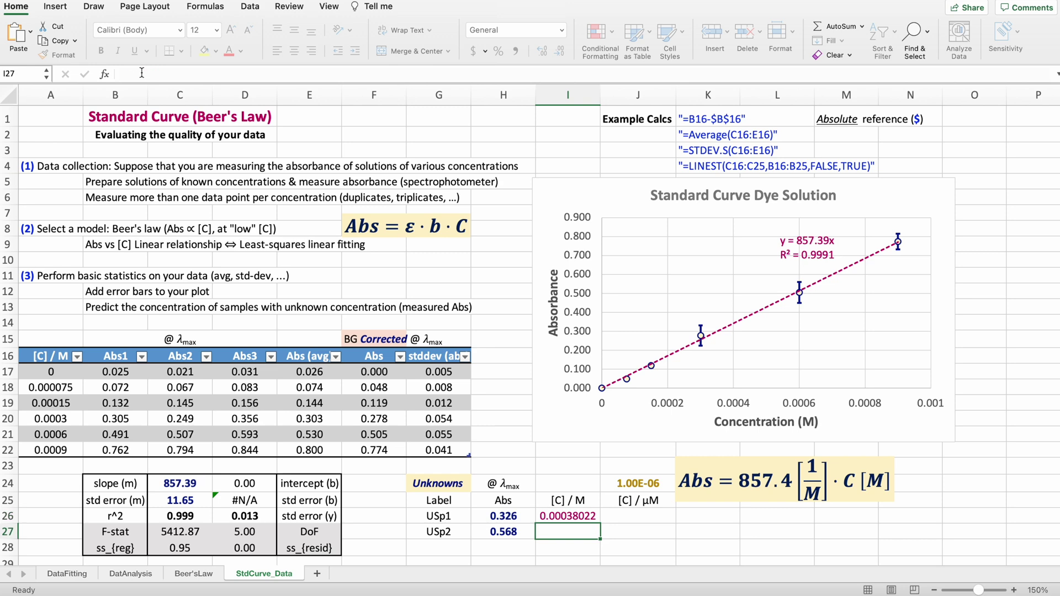
Fill the concentration formula down to I27, giving 0.00066248 M for USp2
scroll(569, 525, down, 4)
click(569, 450)
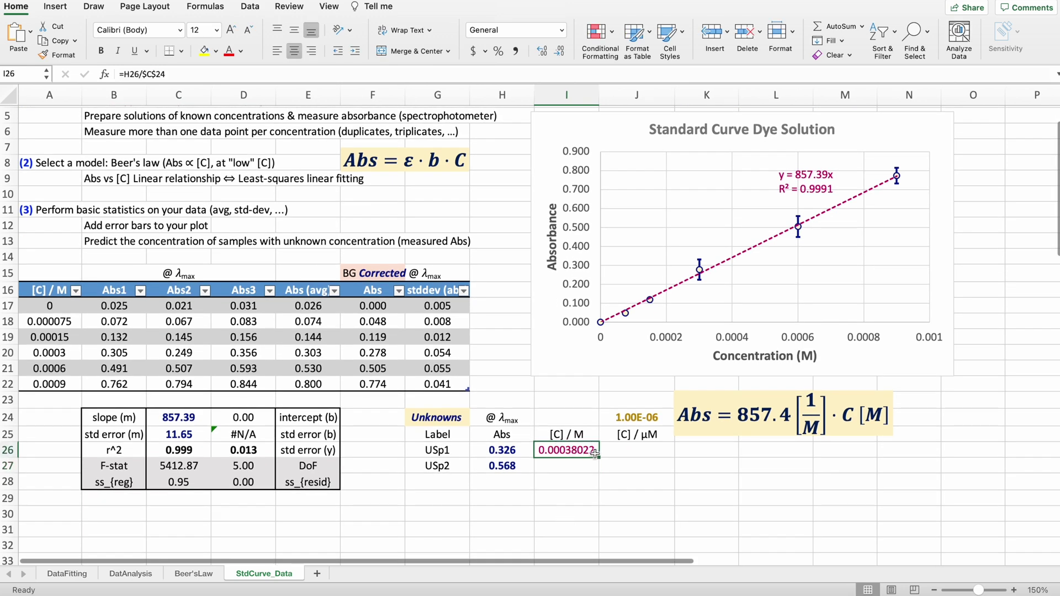
drag(599, 457, 598, 471)
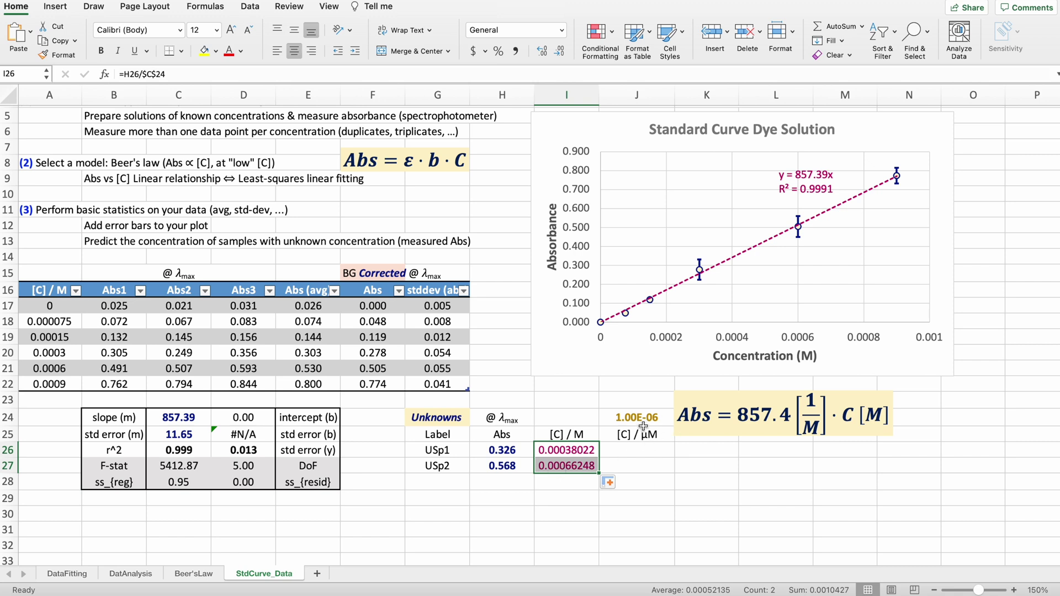
click(640, 448)
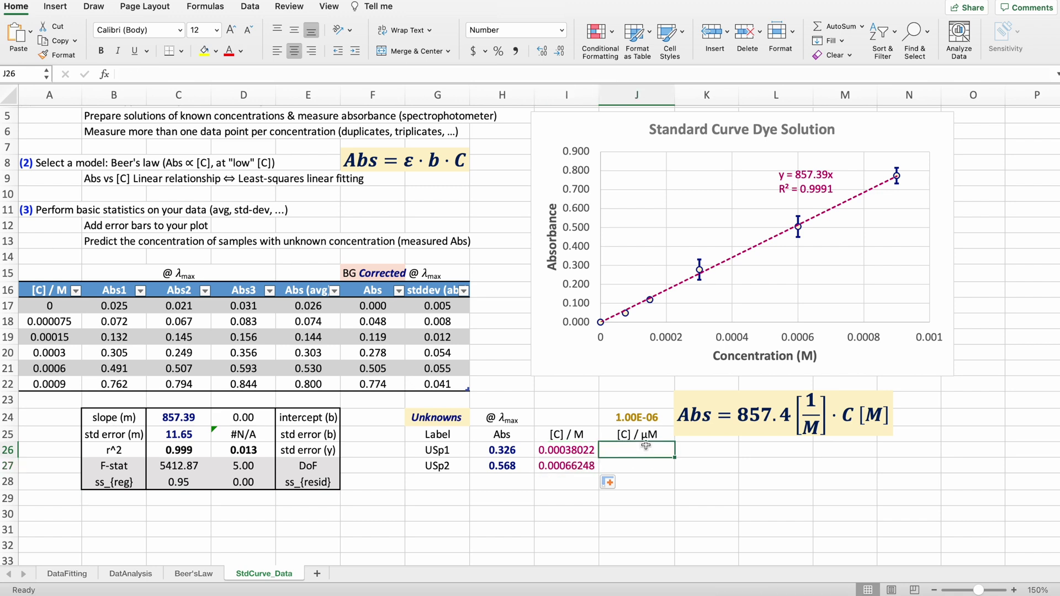
Enter =I26/$J$24 in J26 and fill it to J27, giving 380.2 and 662.5 µM
text(=)
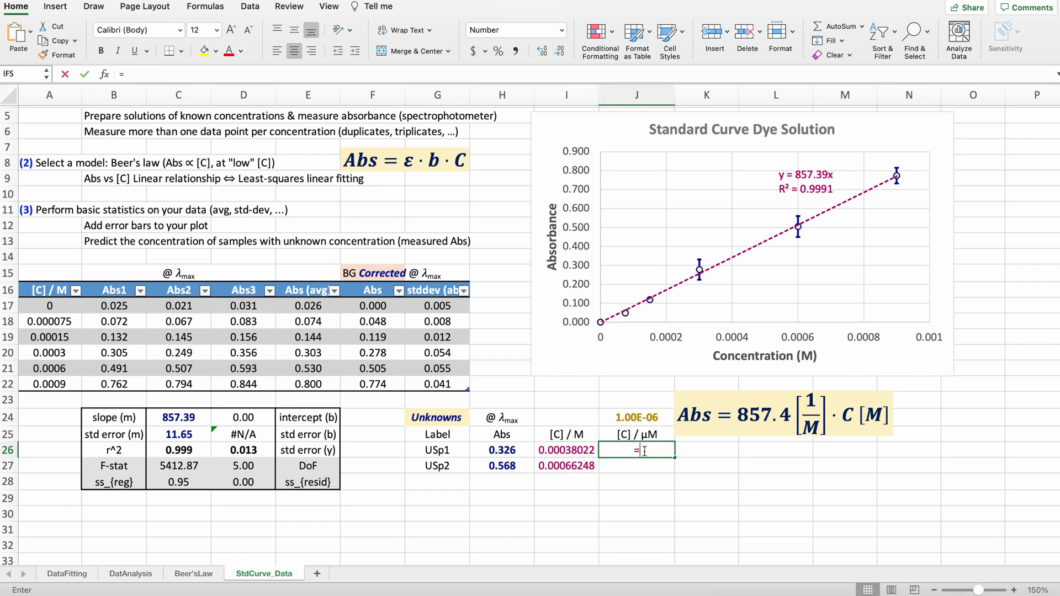
key(Left)
text(/)
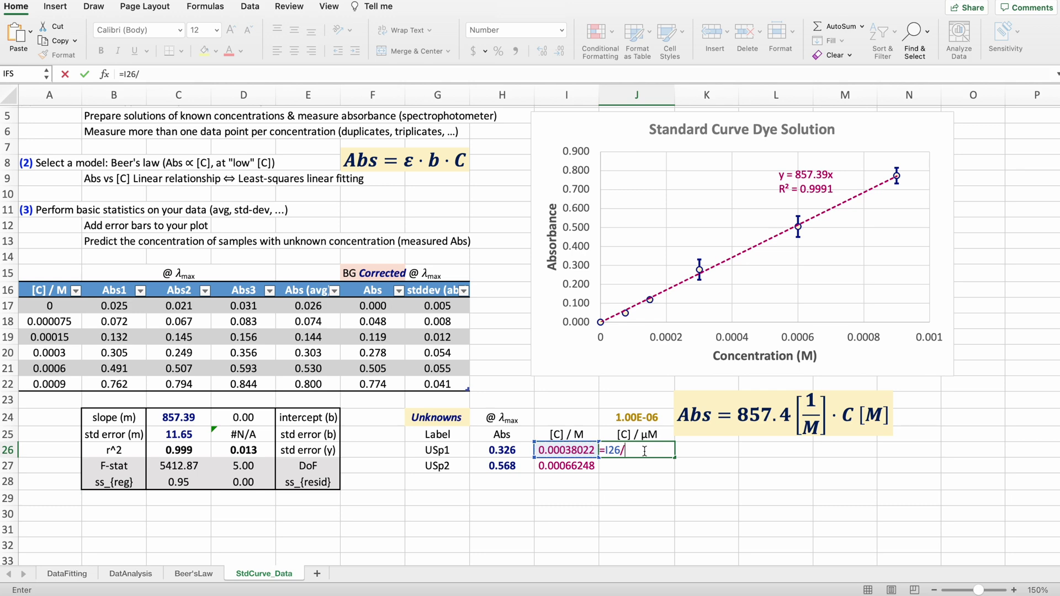
click(642, 420)
scroll(162, 94, up, 2)
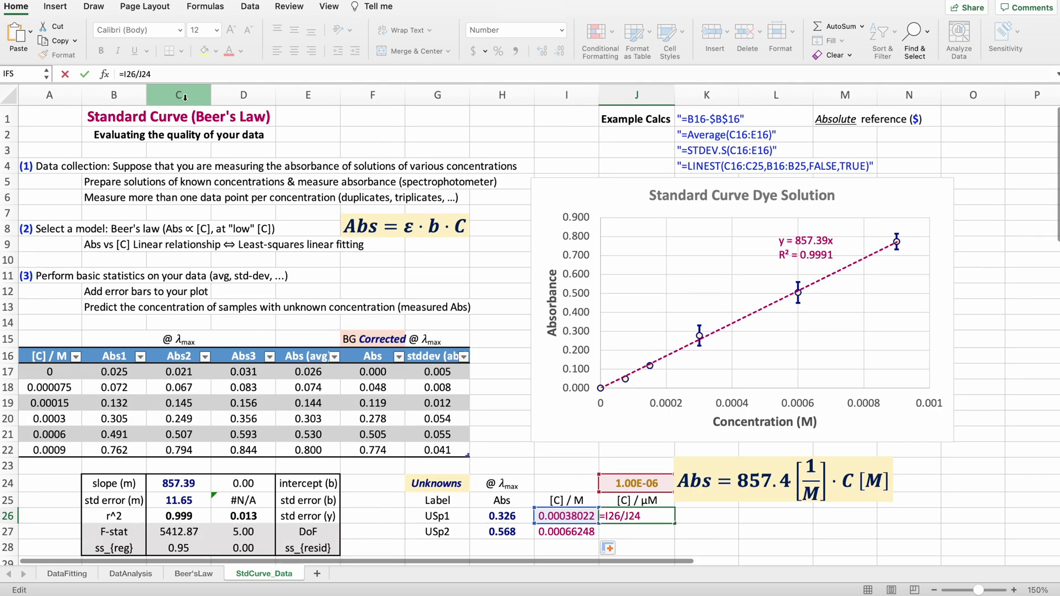
key(Left)
key(Left)
key(Left)
text($)
key(Right)
text($)
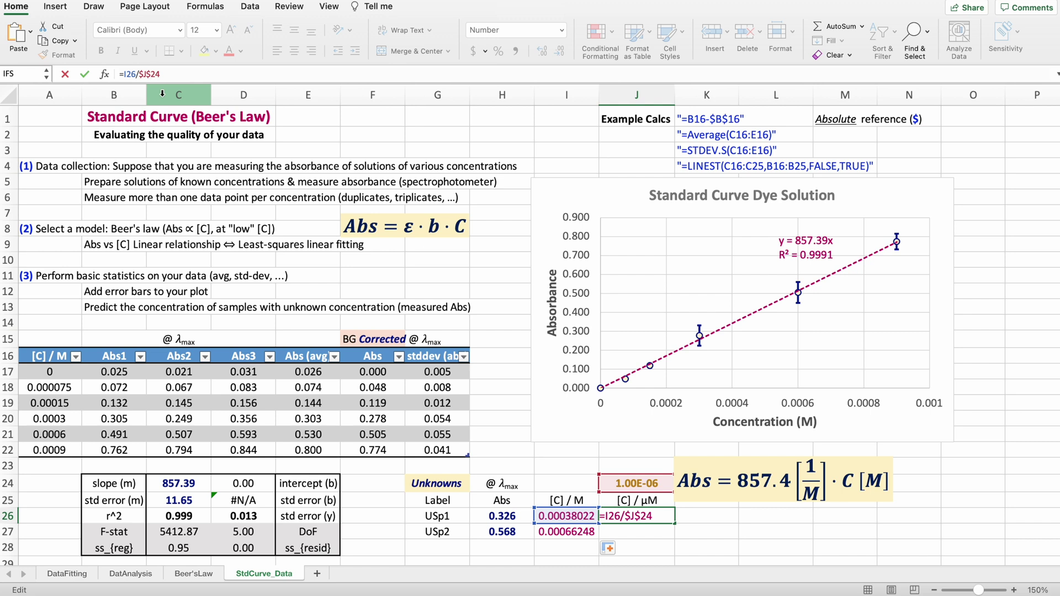
key(Return)
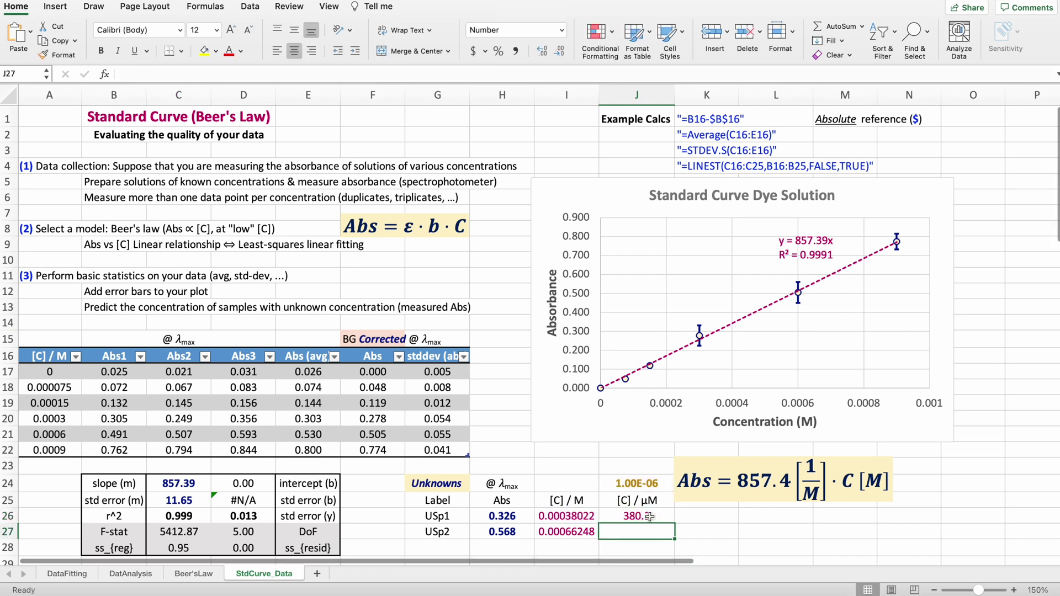
click(663, 520)
double_click(674, 523)
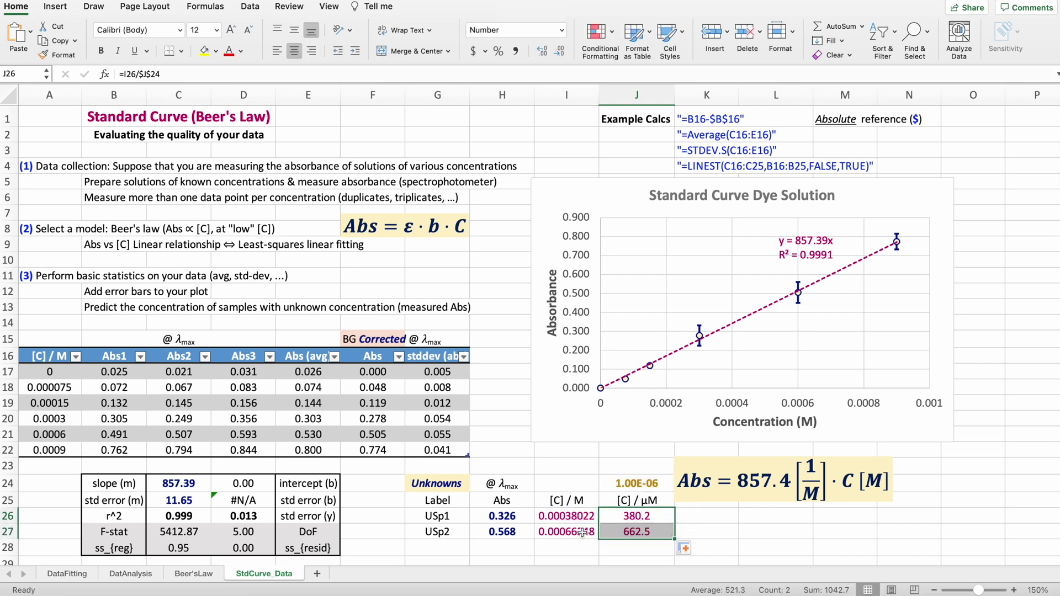